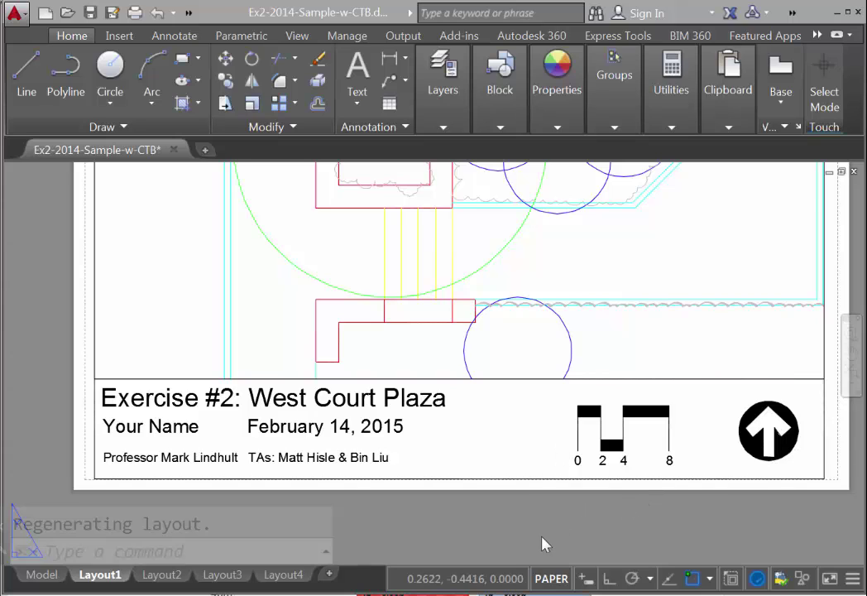
Switch to the Layout4 sheet and bring the plaza drawing into view
left_click(285, 576)
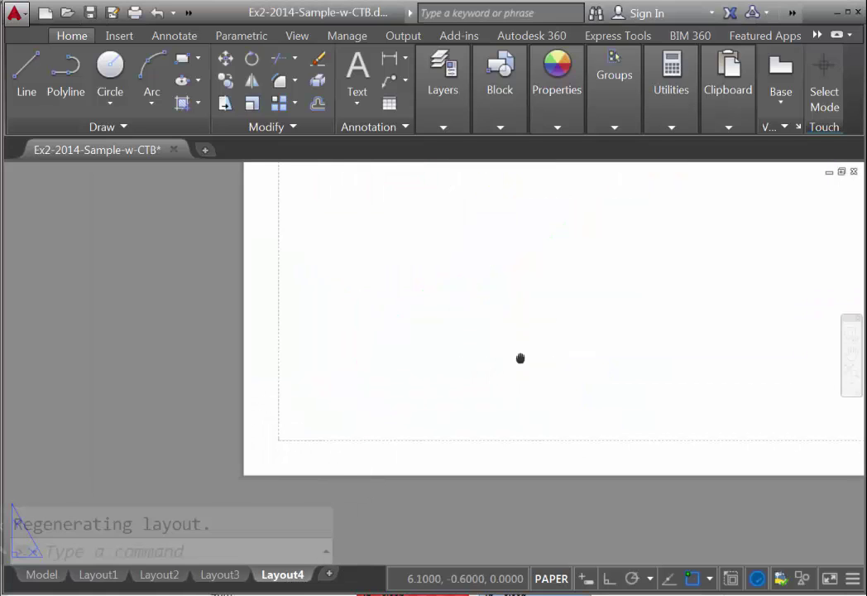
scroll(519, 359, "down", 3)
mouse_move(617, 337)
middle_mouse_down()
mouse_move(297, 395)
mouse_move(291, 415)
mouse_move(304, 412)
middle_mouse_up()
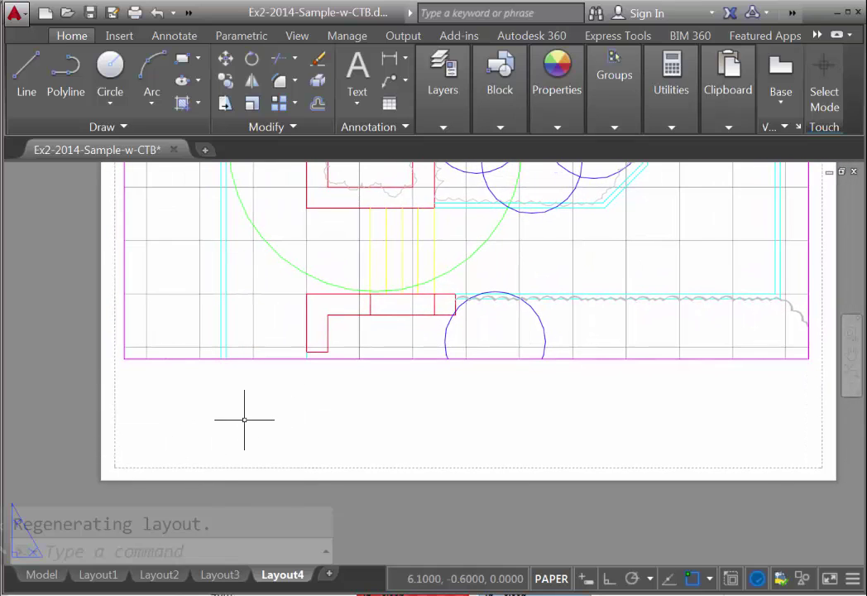
Set Layout4's grid spacing to 0.1 using the GRID command
left_click(316, 435)
key("Escape")
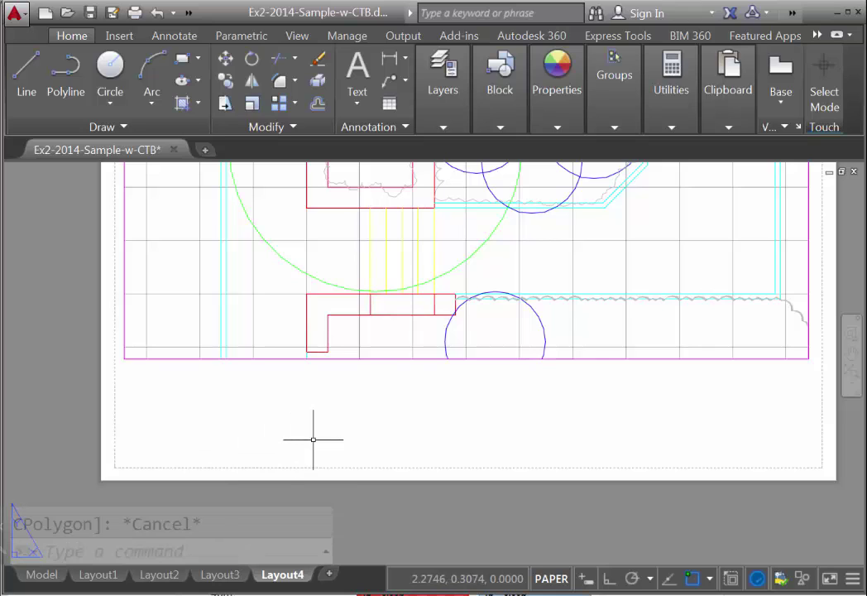
type("grid")
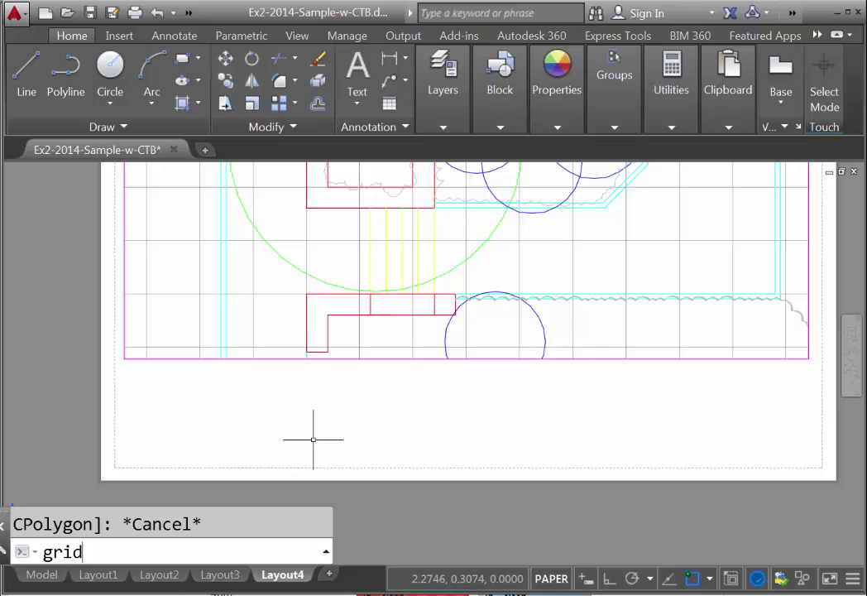
key("Return")
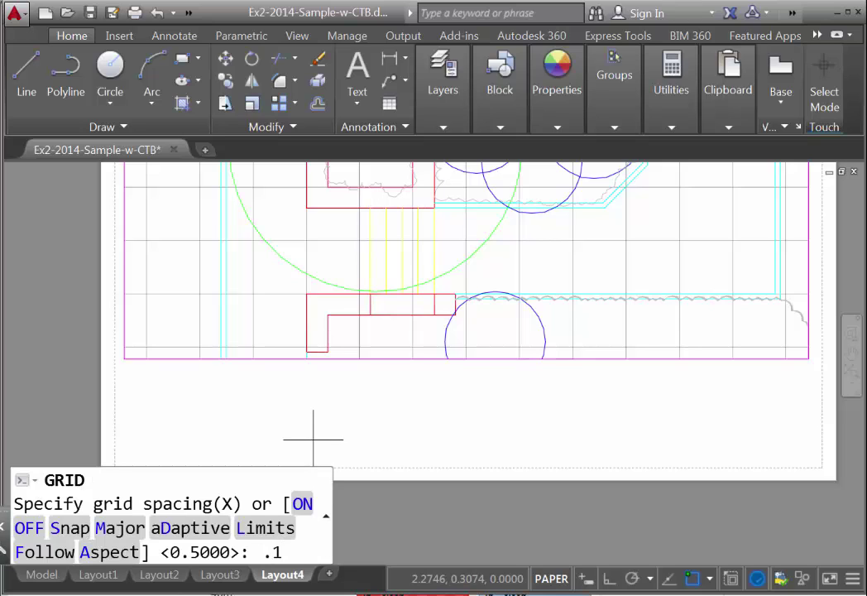
key("Return")
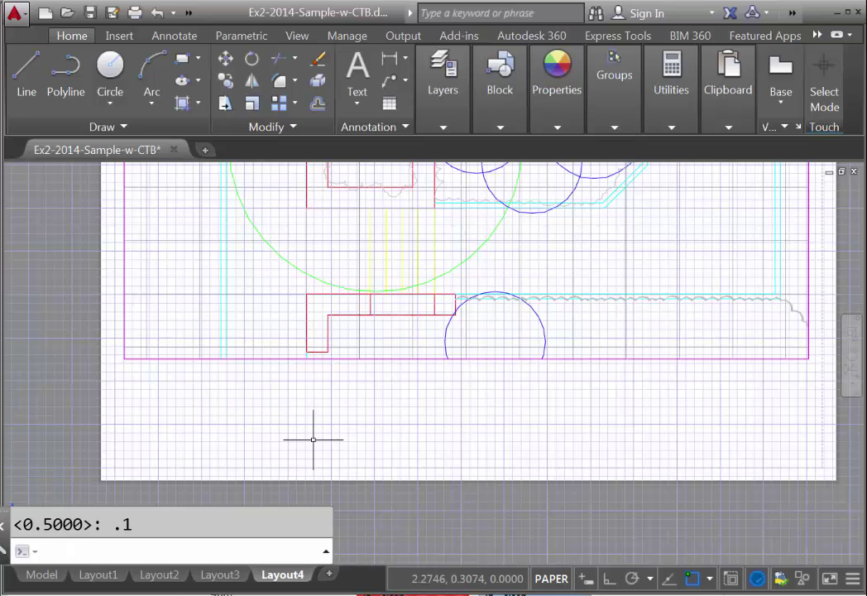
scroll(127, 458, "up", 3)
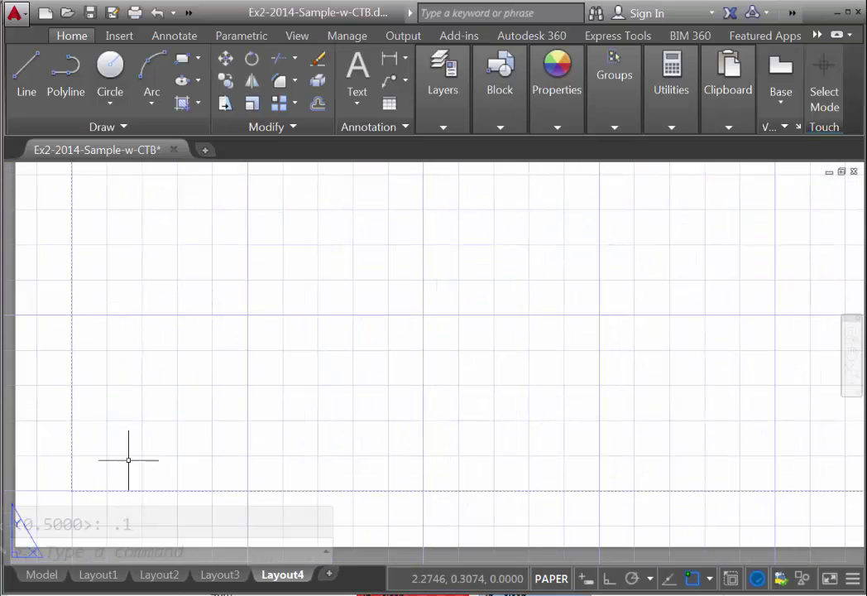
middle_click_drag(127, 458, 387, 331)
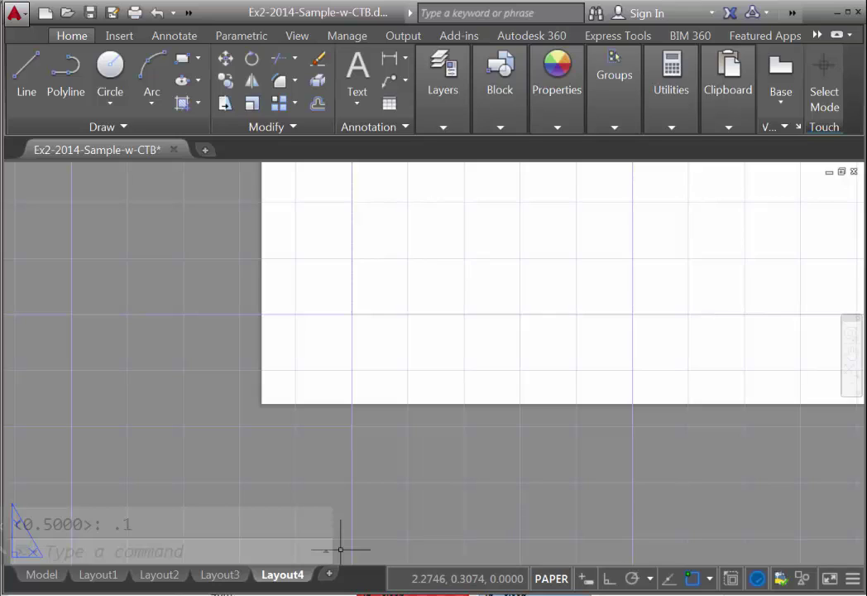
Move the UCS origin to the sheet's lower-left corner, keeping the default axes
type("u")
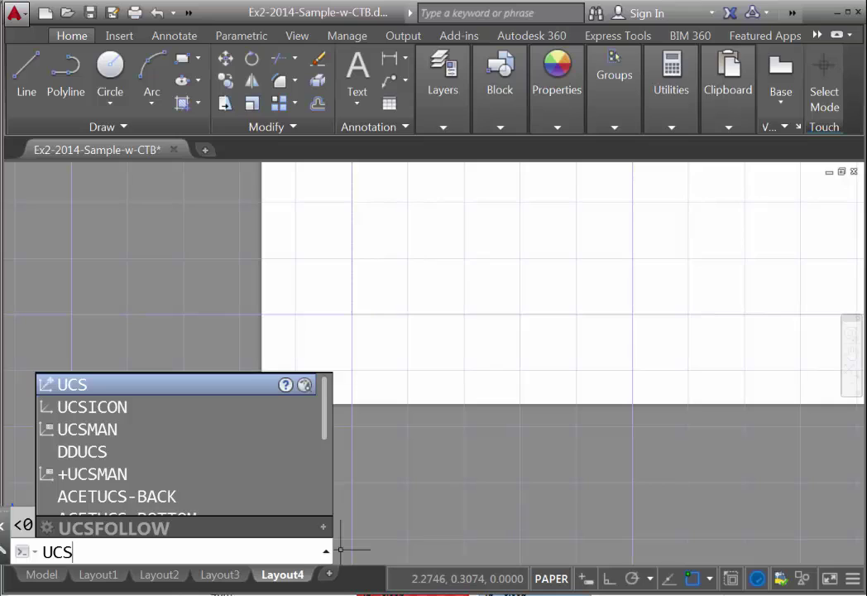
key("Return")
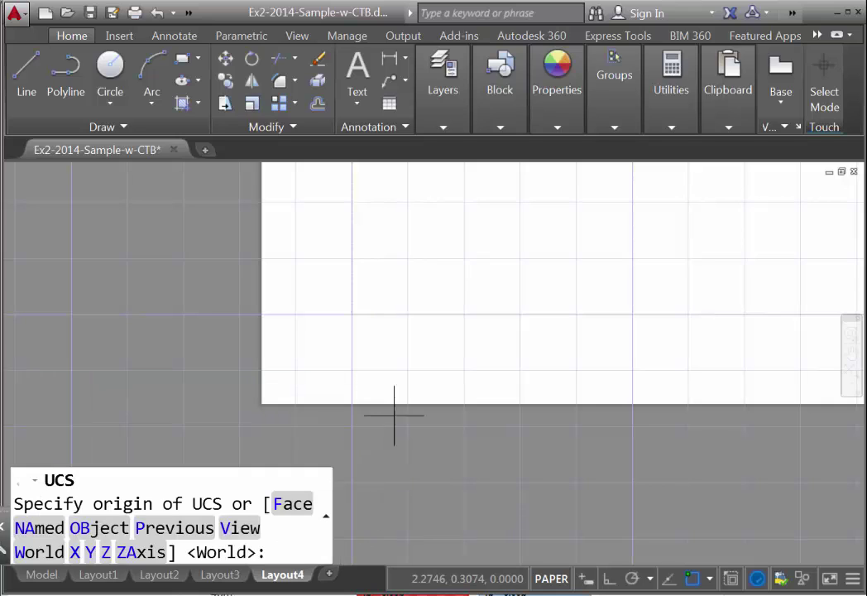
left_click(262, 404)
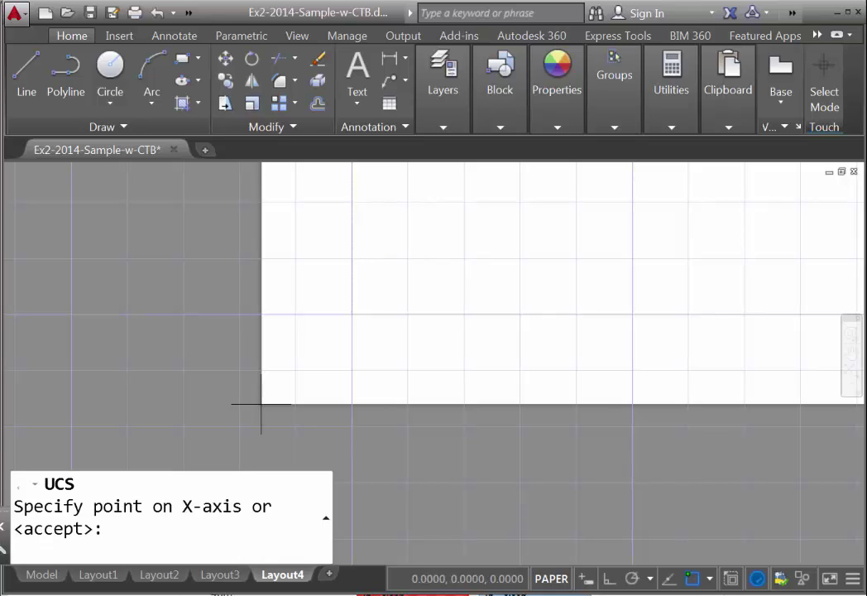
key("Return")
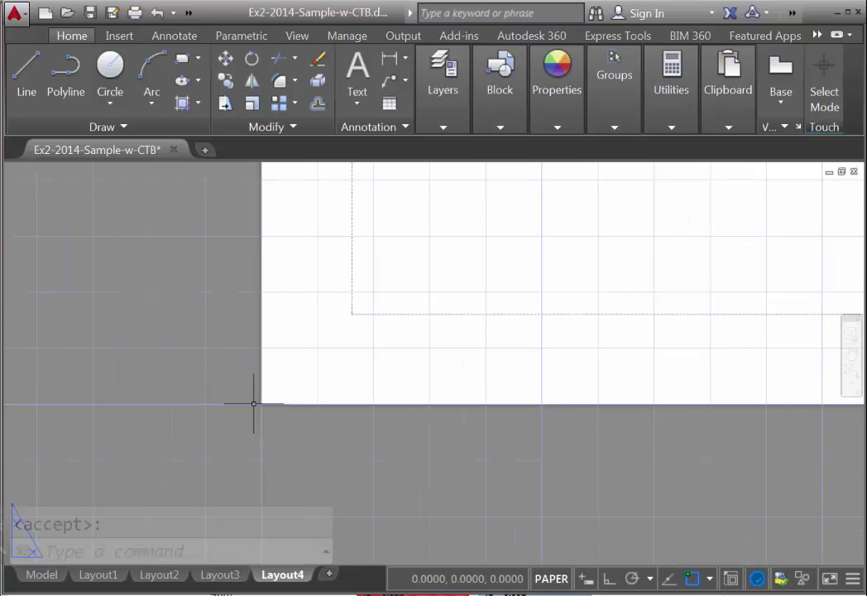
scroll(526, 383, "down", 3)
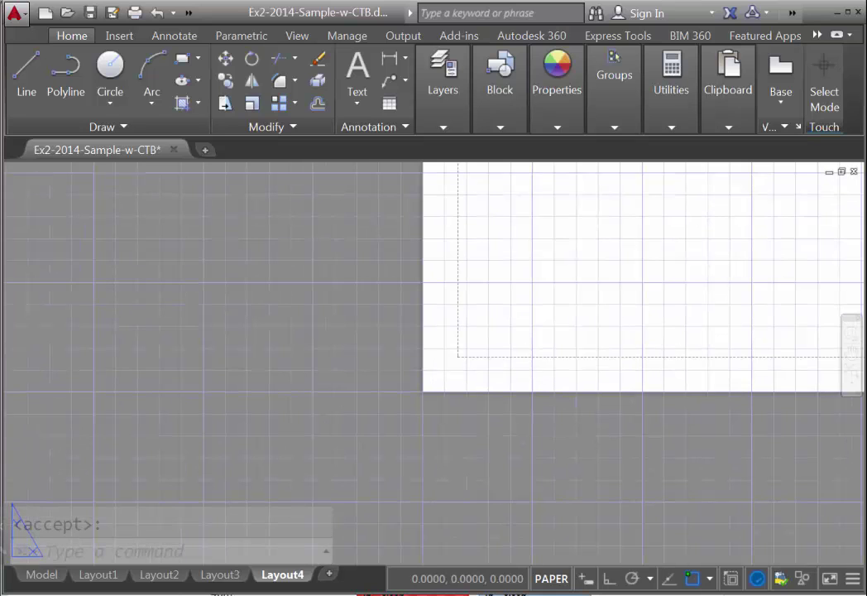
middle_click_drag(552, 372, 211, 387)
scroll(209, 378, "up", 2)
scroll(210, 377, "down", 3)
middle_click_drag(513, 359, 63, 376)
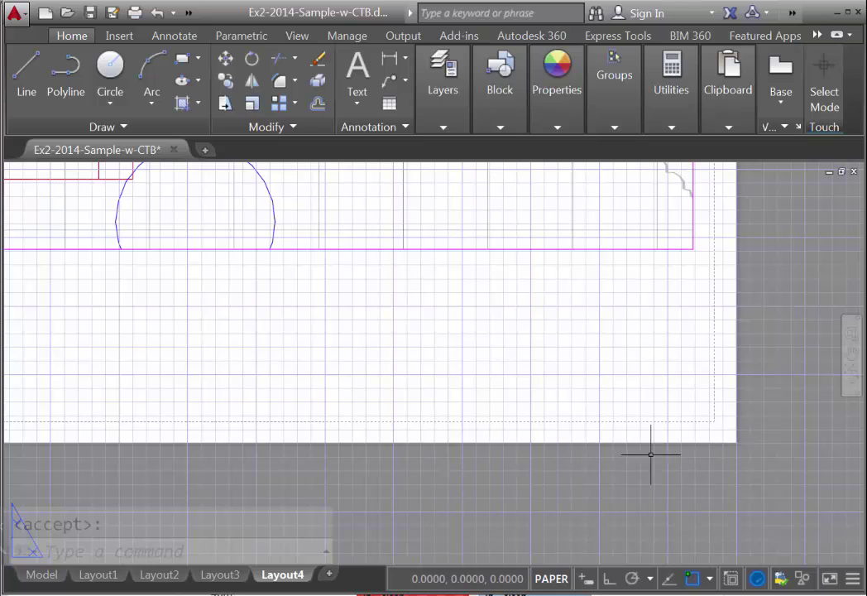
middle_click_drag(424, 447, 643, 424)
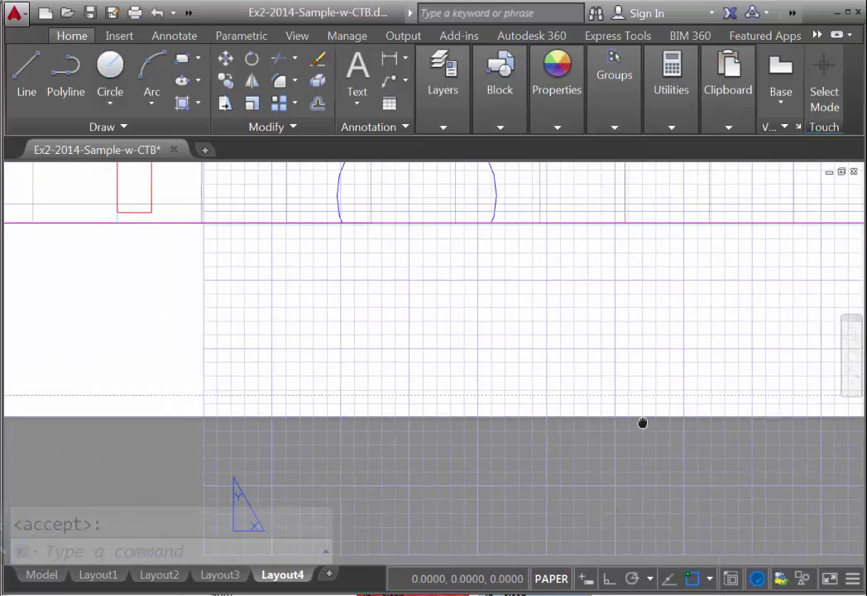
scroll(554, 378, "down", 3)
Set the snap spacing to 0.1 using the SNAP command
scroll(482, 401, "up", 2)
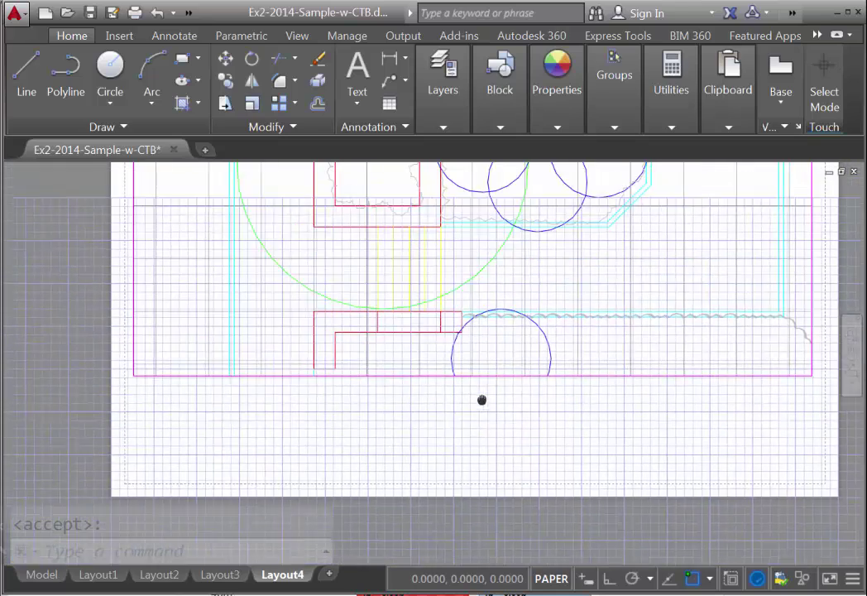
middle_click_drag(482, 400, 503, 380)
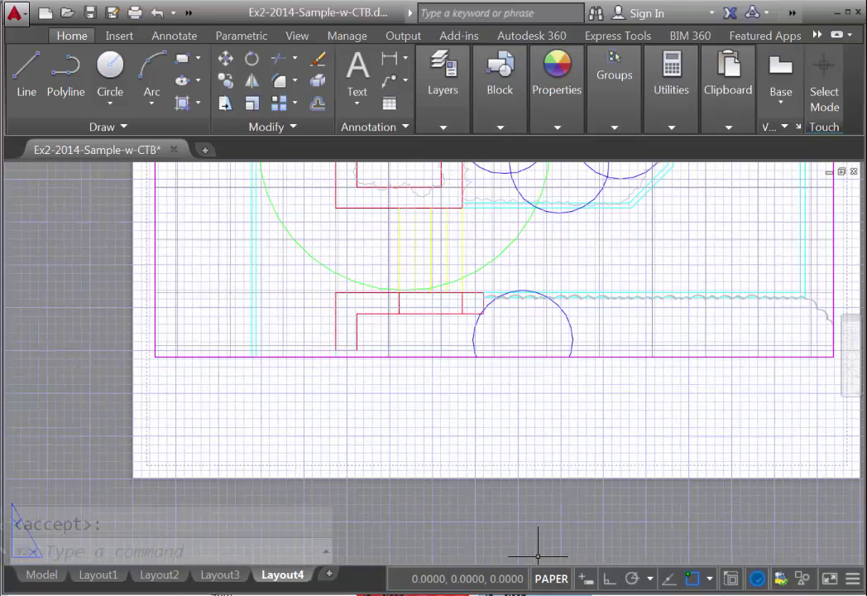
type("snap")
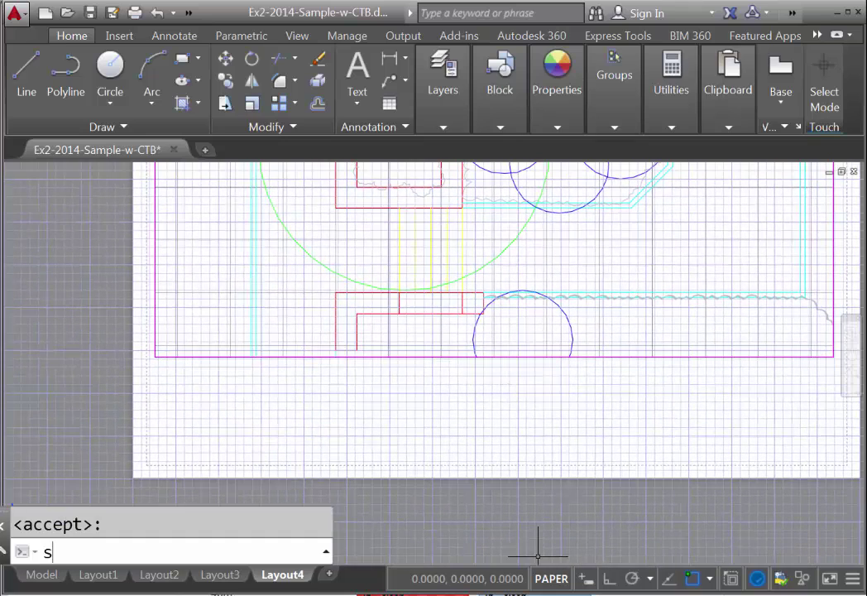
key("Return")
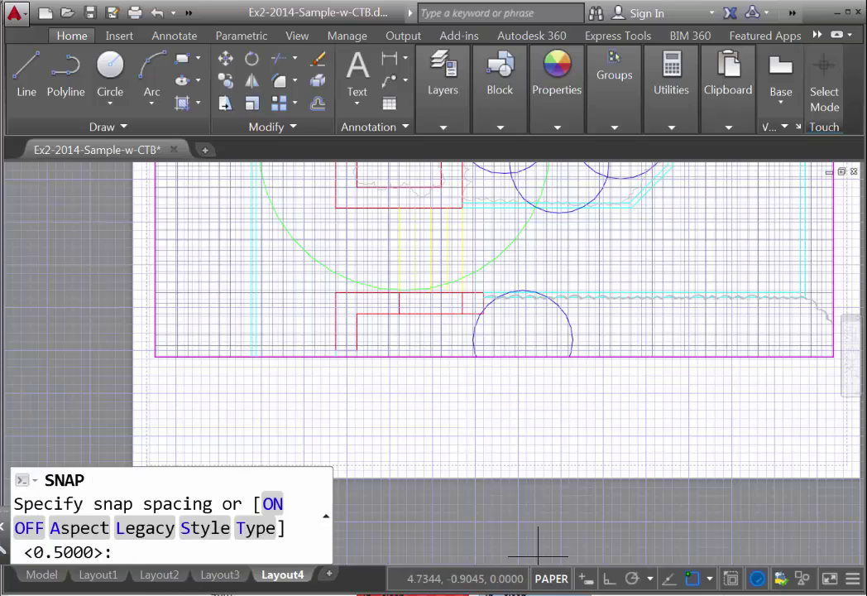
type(".1")
key("Return")
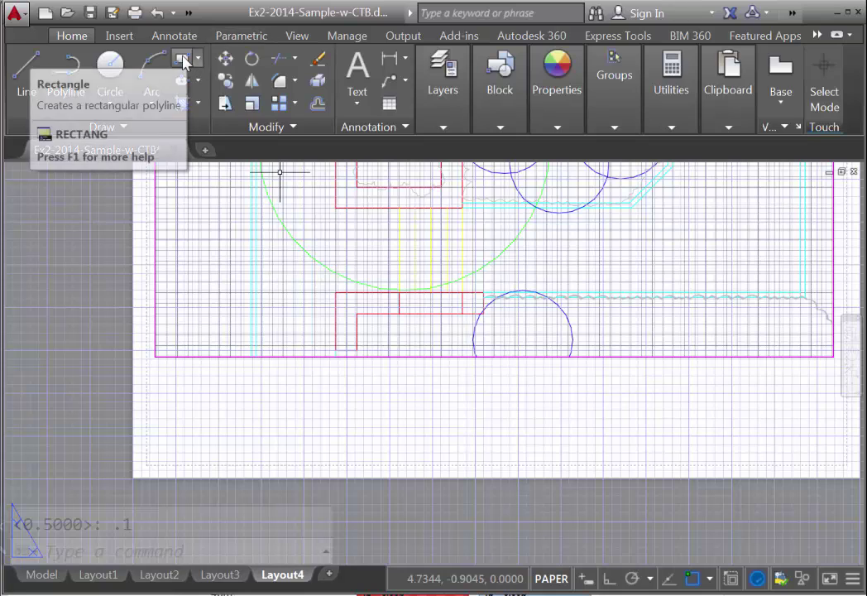
Draw the title-block rectangle from 0.2,0.2 to about 8.3,1.4 across the sheet bottom
left_click(183, 60)
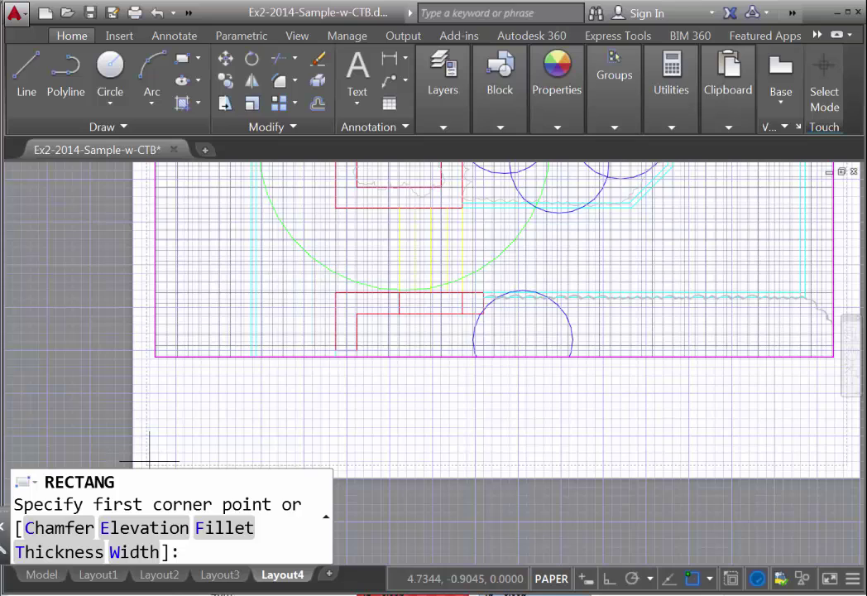
scroll(149, 459, "up", 4)
scroll(161, 425, "up", 3)
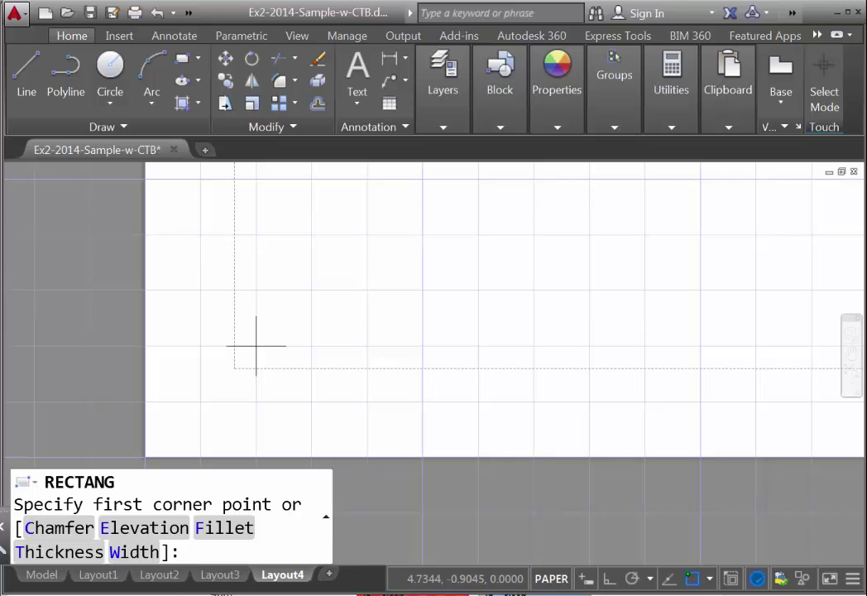
left_click(255, 346)
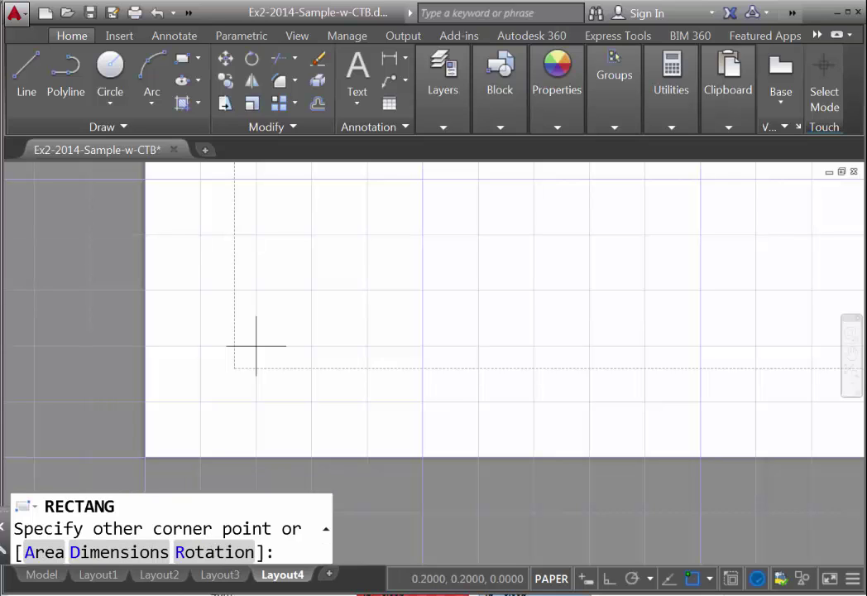
scroll(637, 244, "up", 3)
scroll(344, 287, "down", 6)
scroll(562, 273, "down", 3)
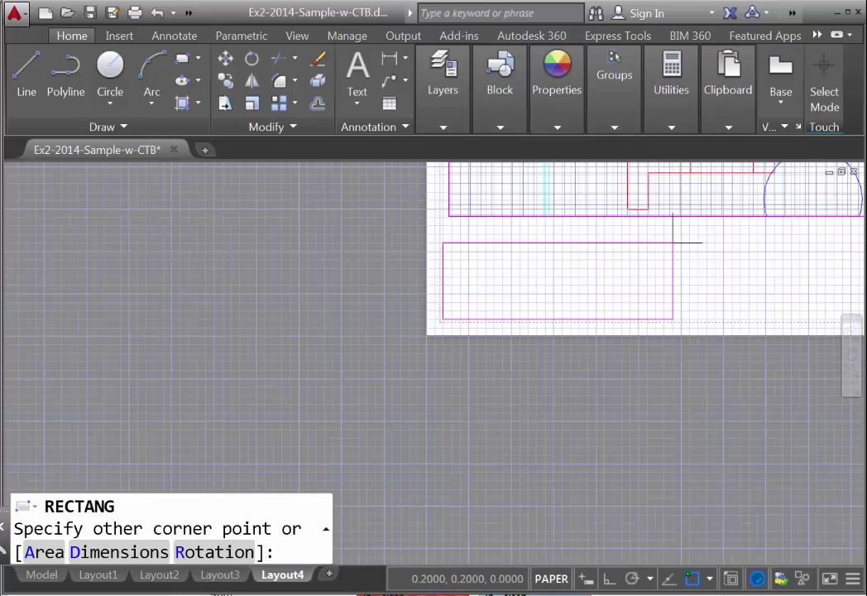
mouse_move(678, 242)
middle_mouse_down()
mouse_move(120, 300)
mouse_move(114, 329)
middle_mouse_up()
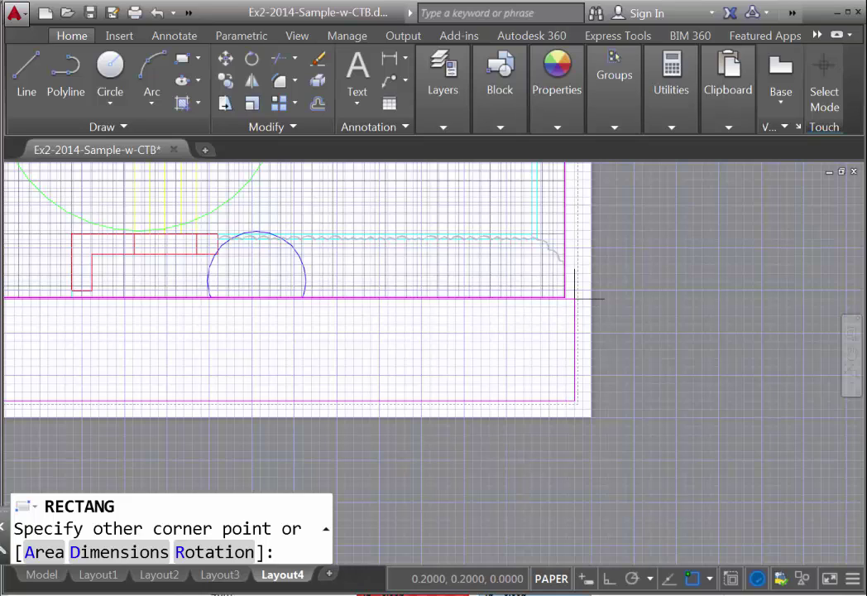
left_click(575, 298)
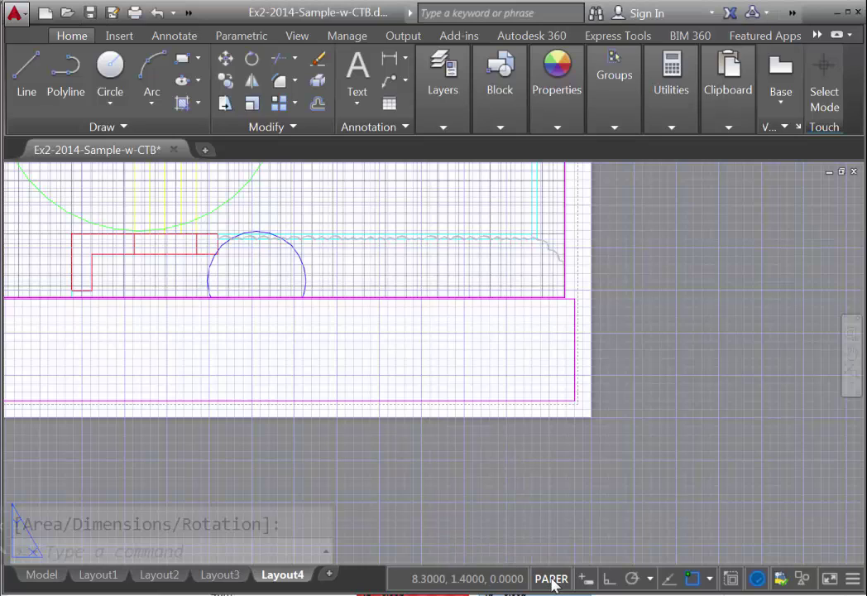
Turn off the grid inside the viewport and return to paper space
left_click(552, 578)
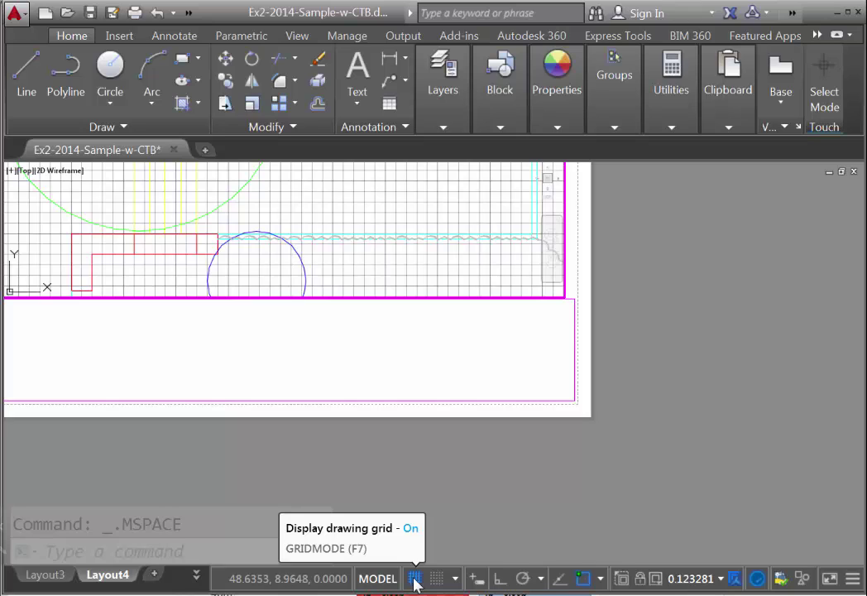
left_click(415, 579)
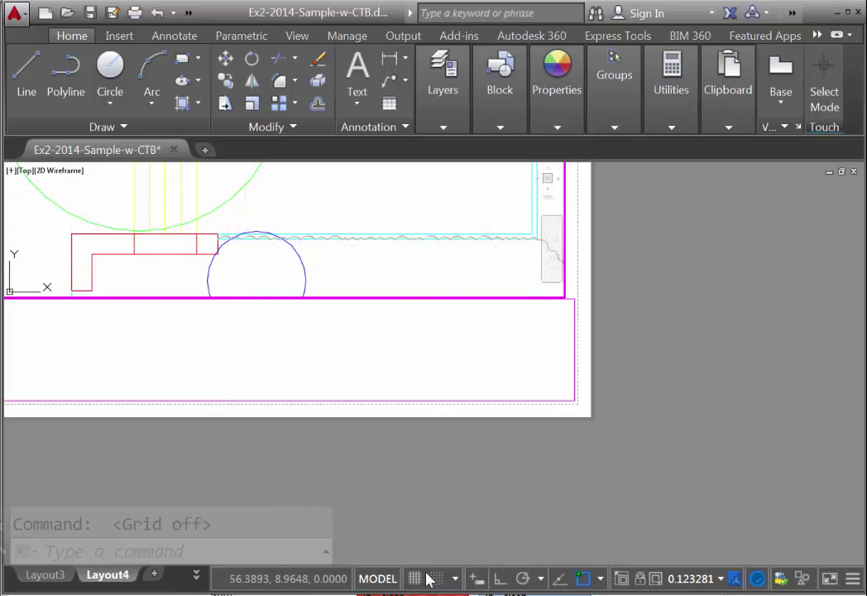
left_click(375, 580)
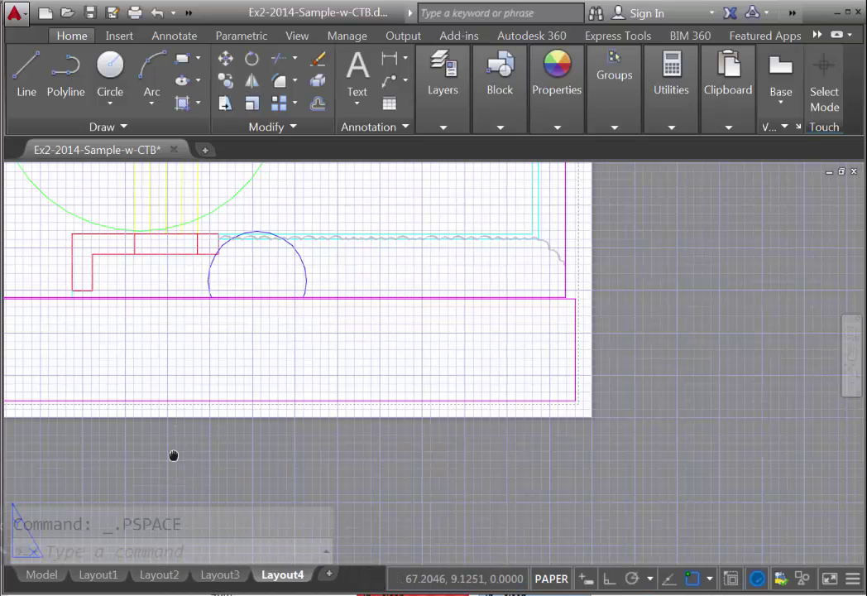
Stretch the viewport's lower-left corner onto the title block's top-left corner
scroll(173, 455, "up", 2)
middle_click_drag(173, 456, 611, 507)
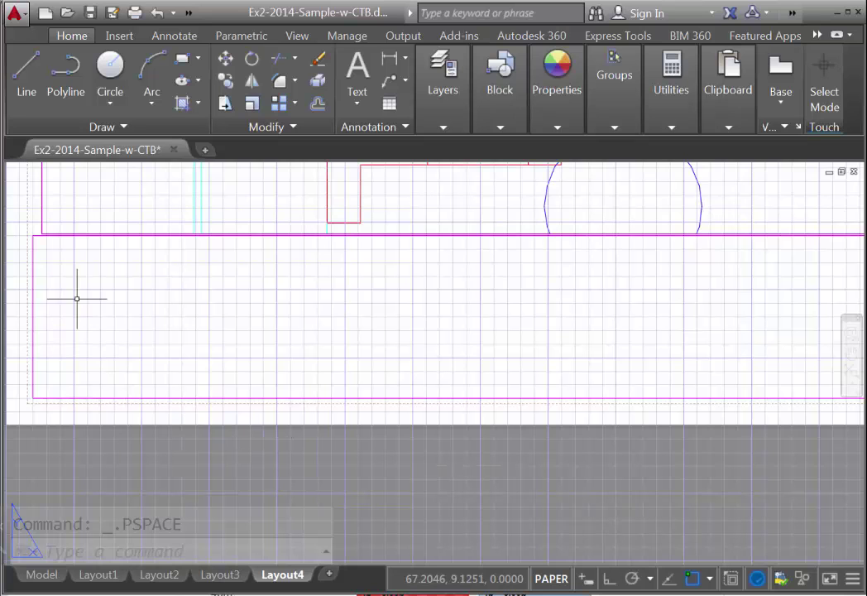
scroll(75, 297, "up", 2)
middle_click_drag(87, 294, 310, 386)
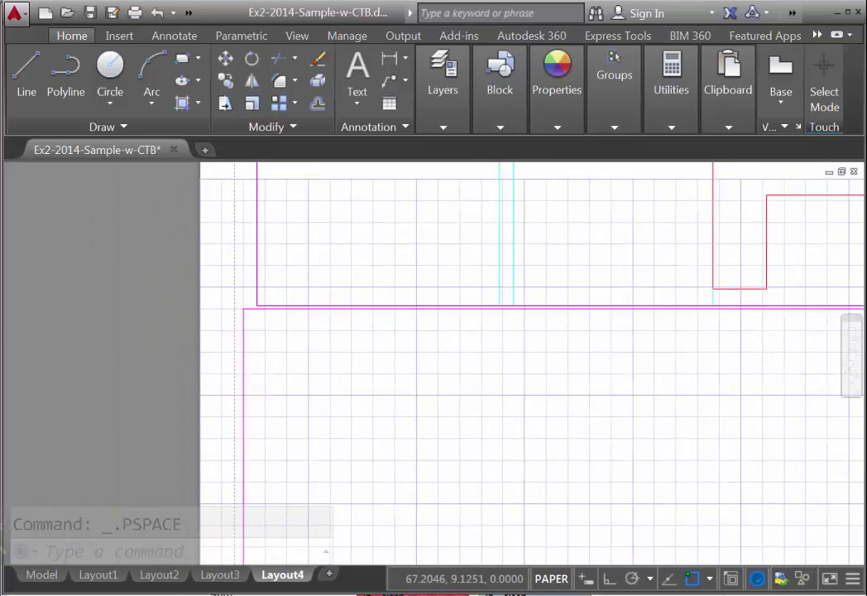
left_click(257, 278)
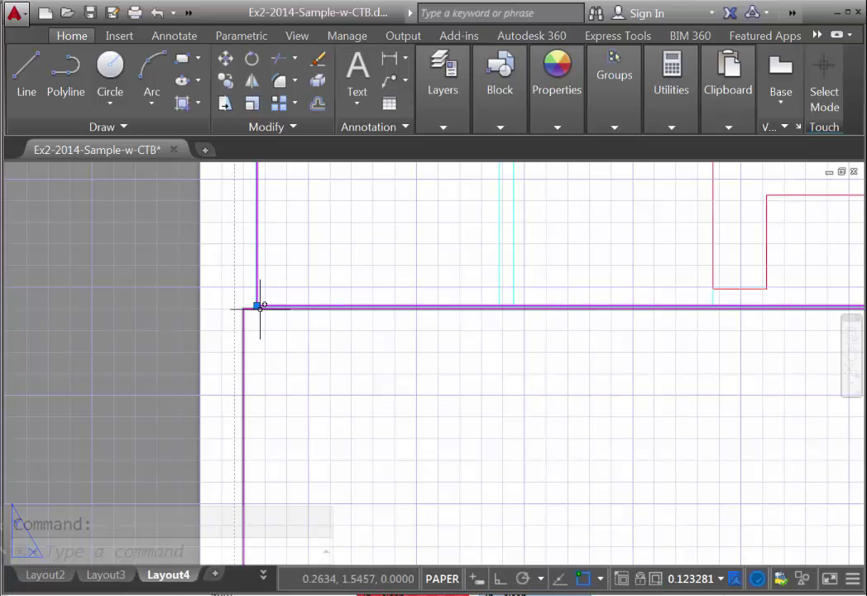
left_click(256, 305)
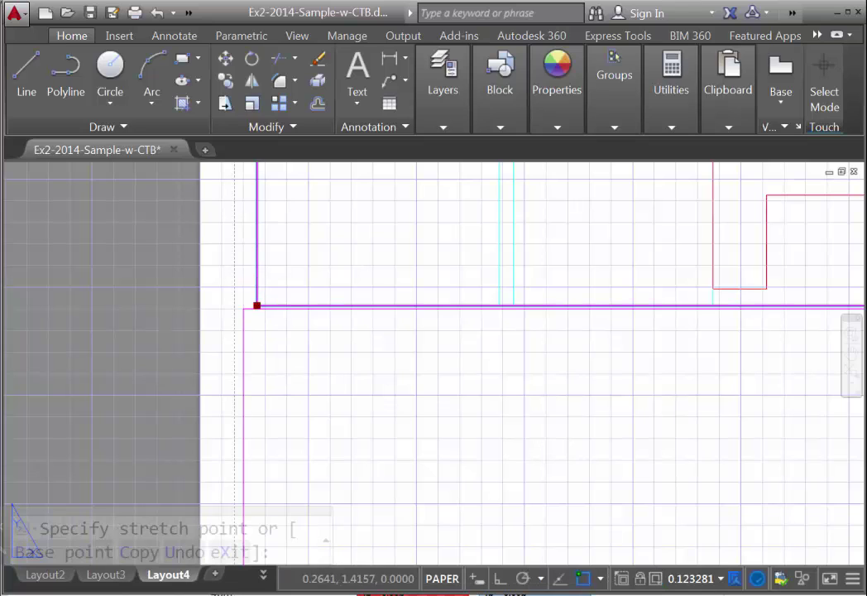
left_click(242, 308)
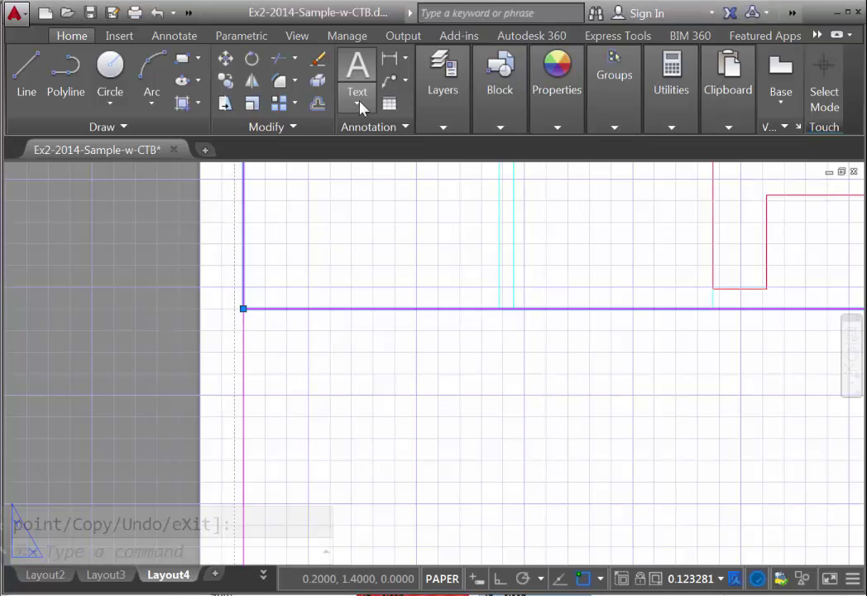
Create a multiline text box inside the title block rectangle
left_click(358, 100)
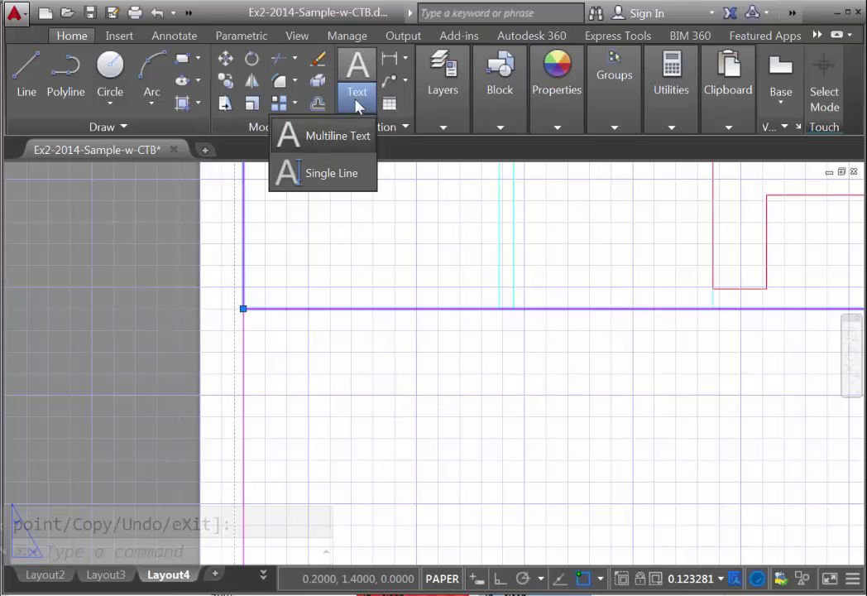
left_click(298, 139)
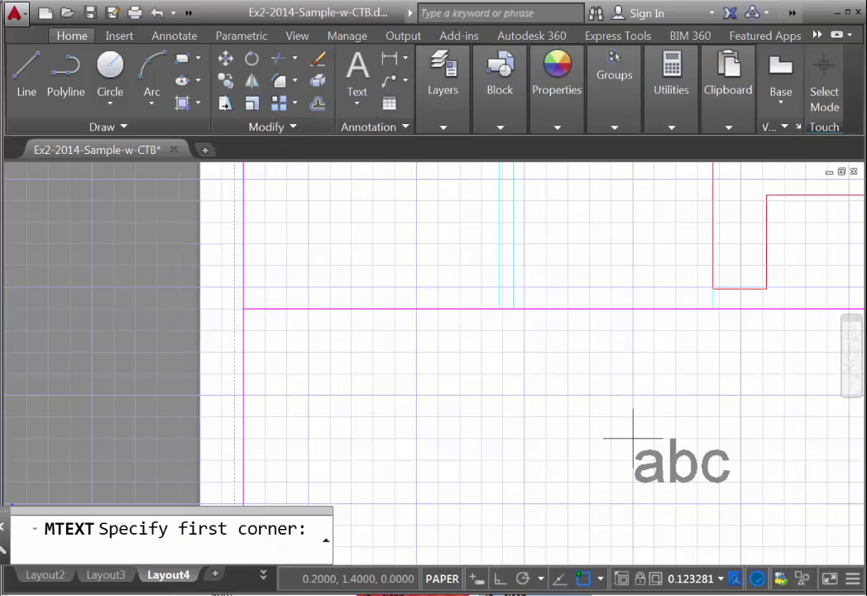
left_click(265, 331)
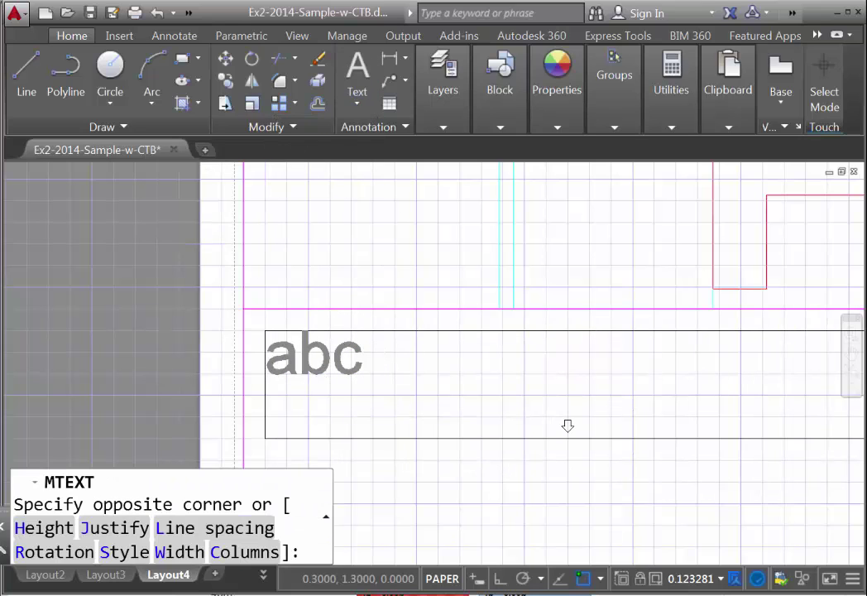
left_click(557, 425)
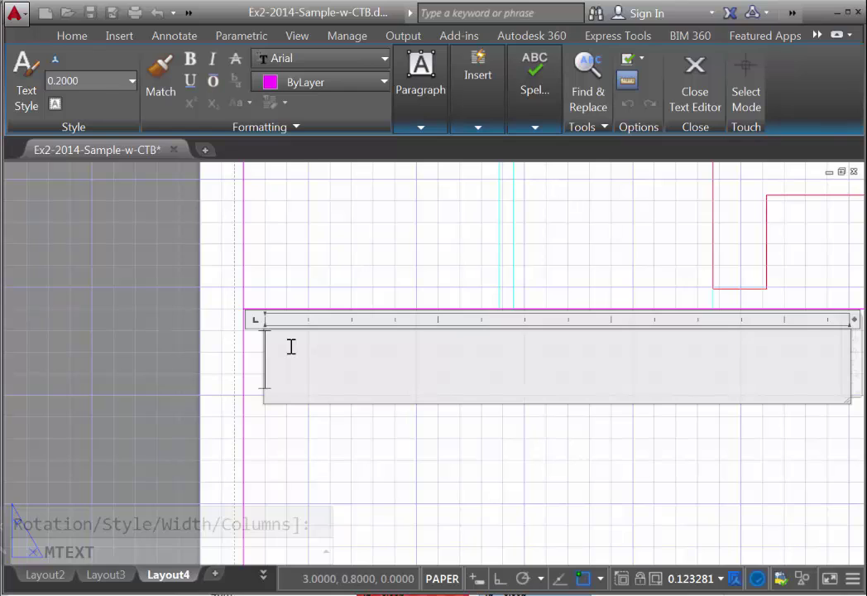
Type 'West Court Plaza' and, on a new line, the professor's full name
type("West")
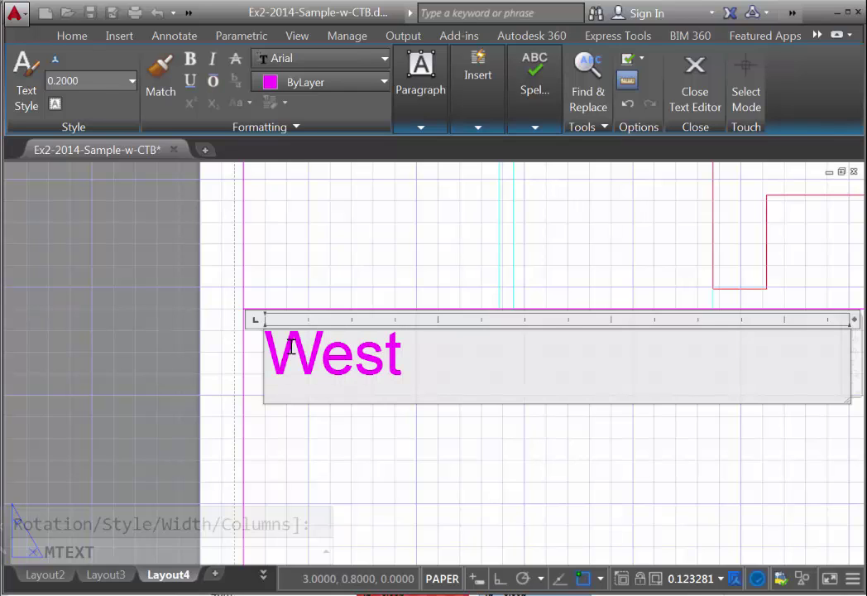
type(" Court Pla")
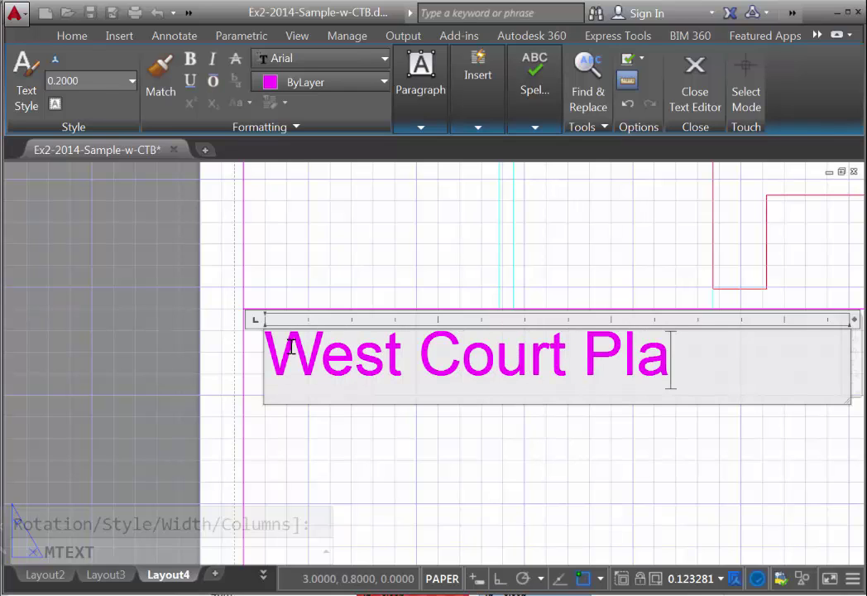
type("za")
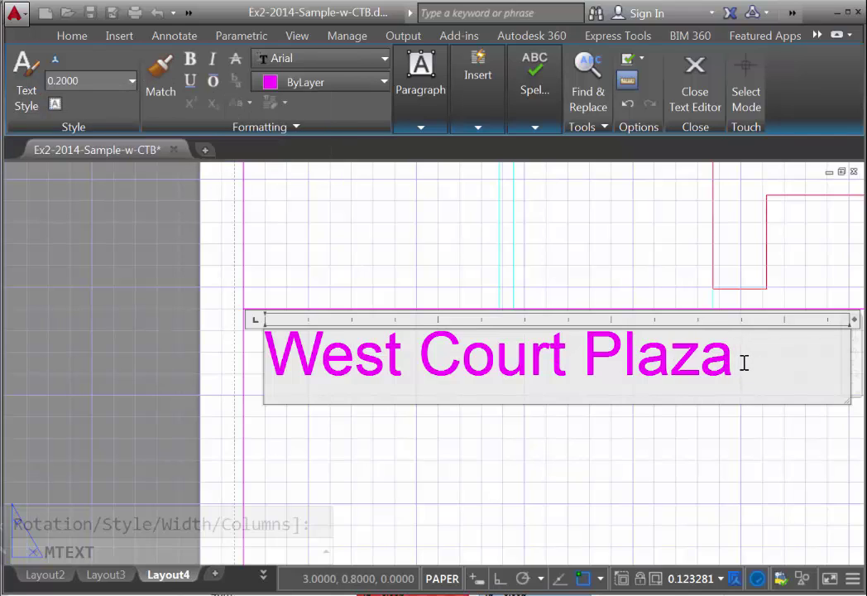
key("Return")
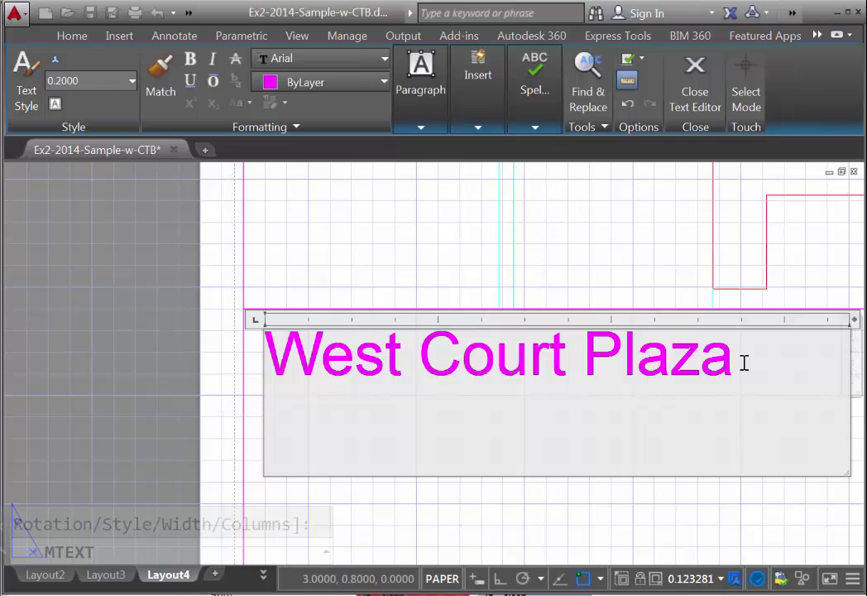
type("Profee")
key("BackSpace")
type("s")
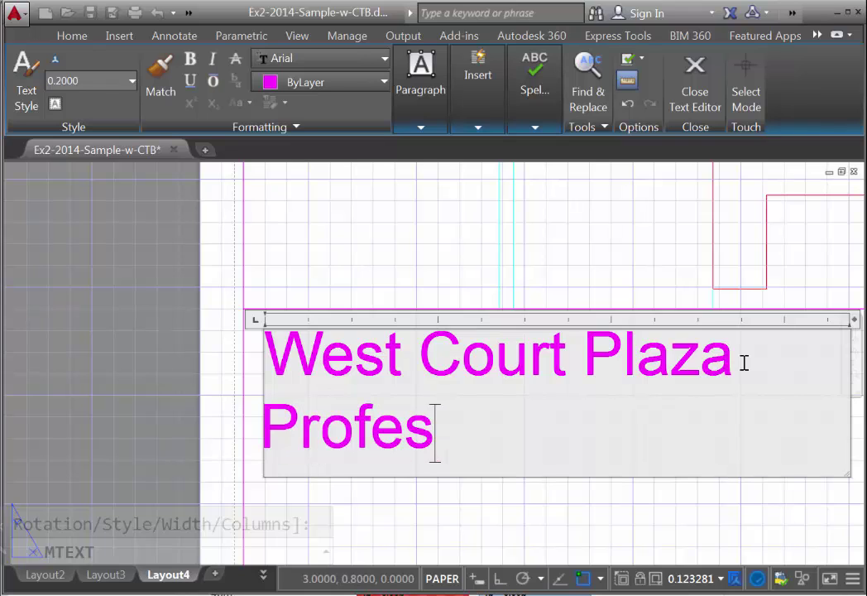
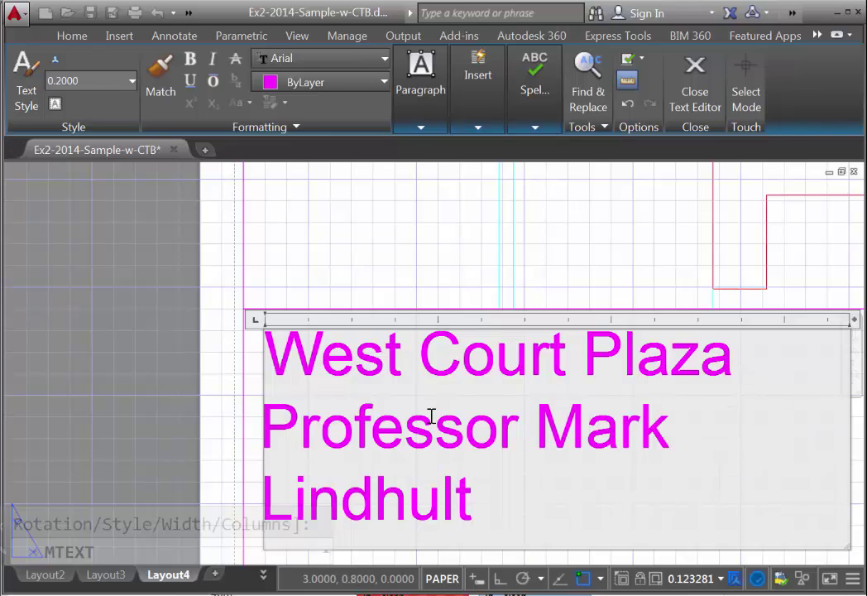
Reduce the professor line's text height to 0.1
left_click_drag(476, 494, 262, 439)
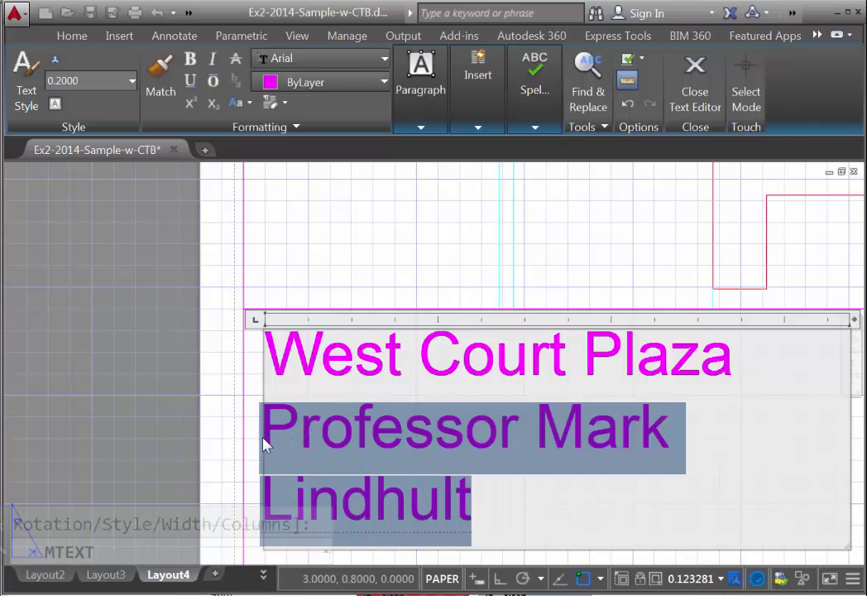
left_click(105, 79)
key("Return")
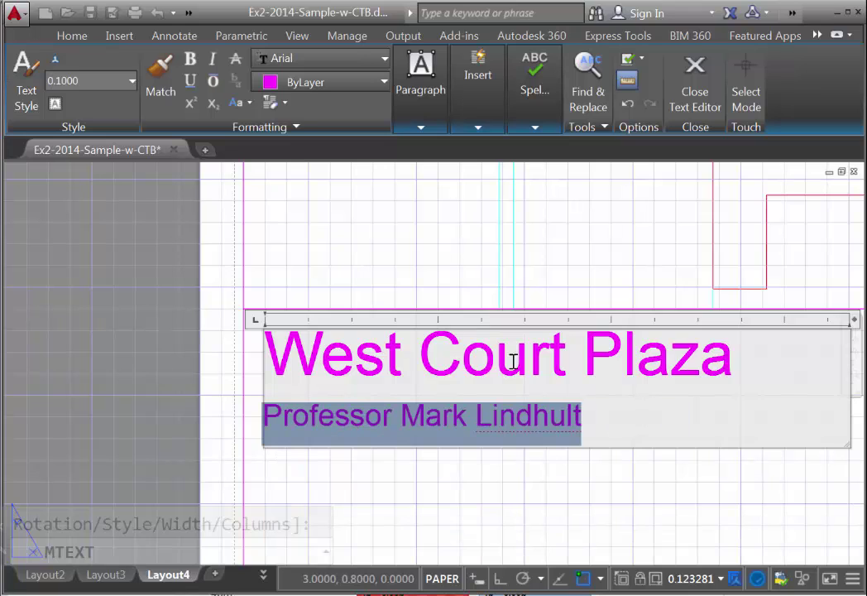
Add a new 'TA:' line with a tab indent before the first TA's name
left_click(627, 433)
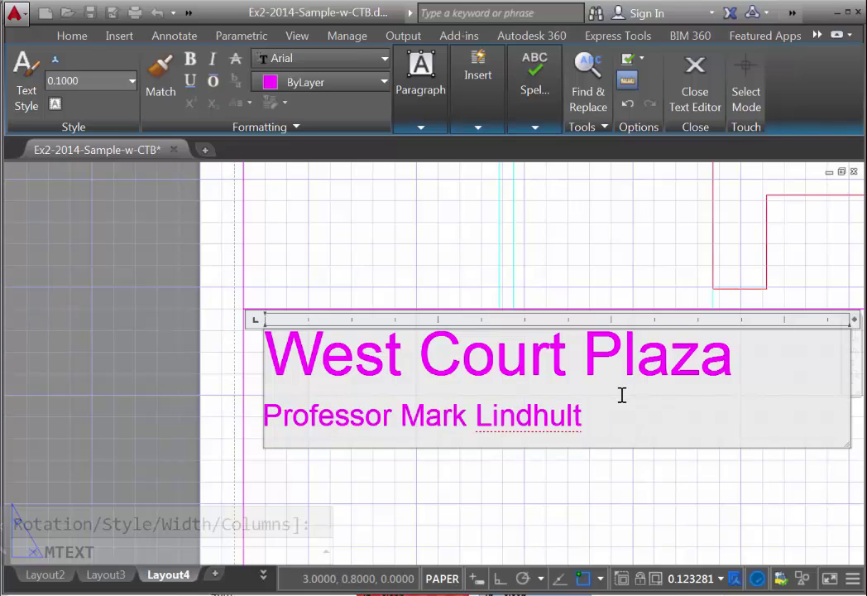
key("Return")
type("TA")
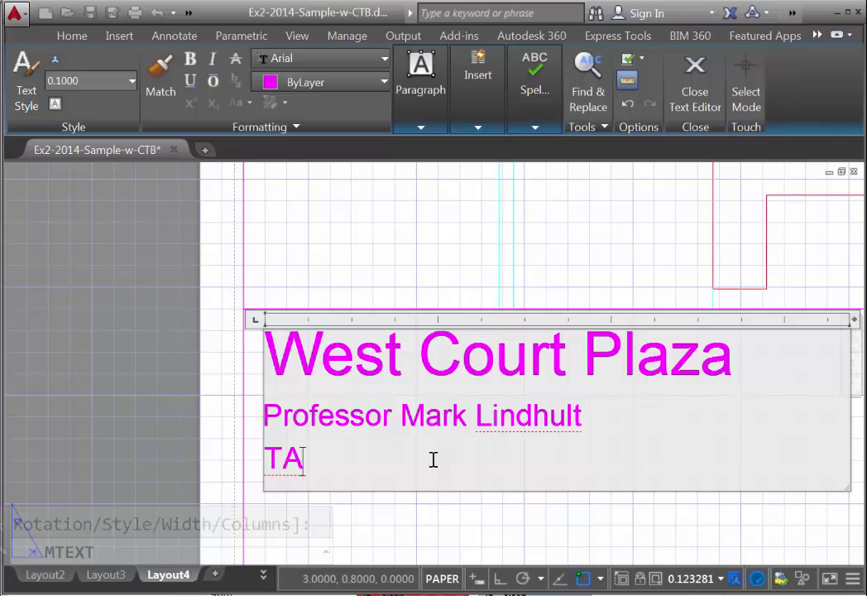
type(":")
key("Tab")
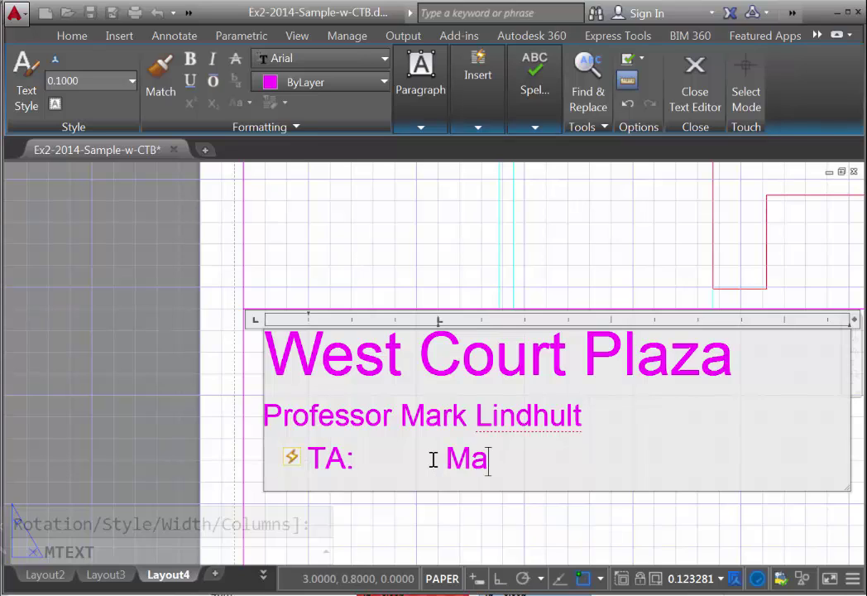
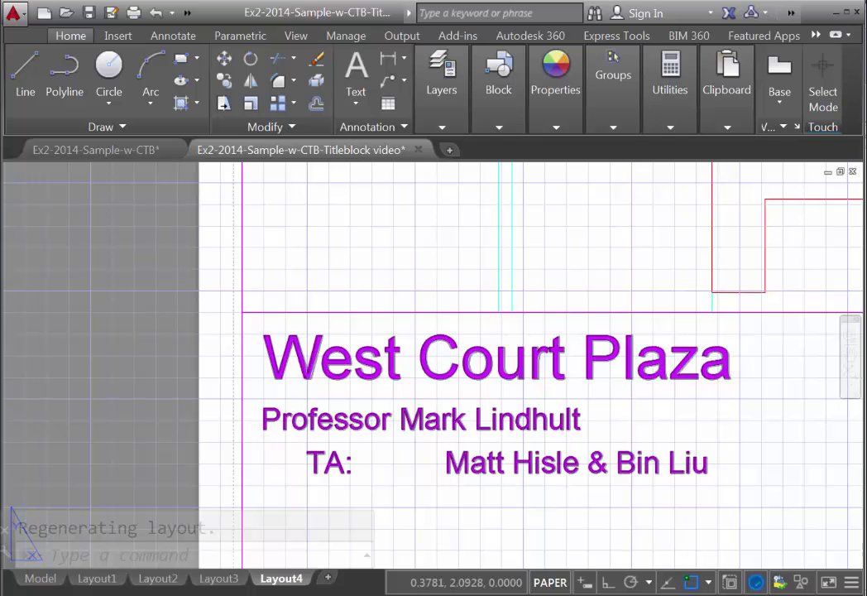
Set the layout's grid spacing to 1/8
middle_click_drag(822, 425, 66, 404)
scroll(418, 352, "down", 3)
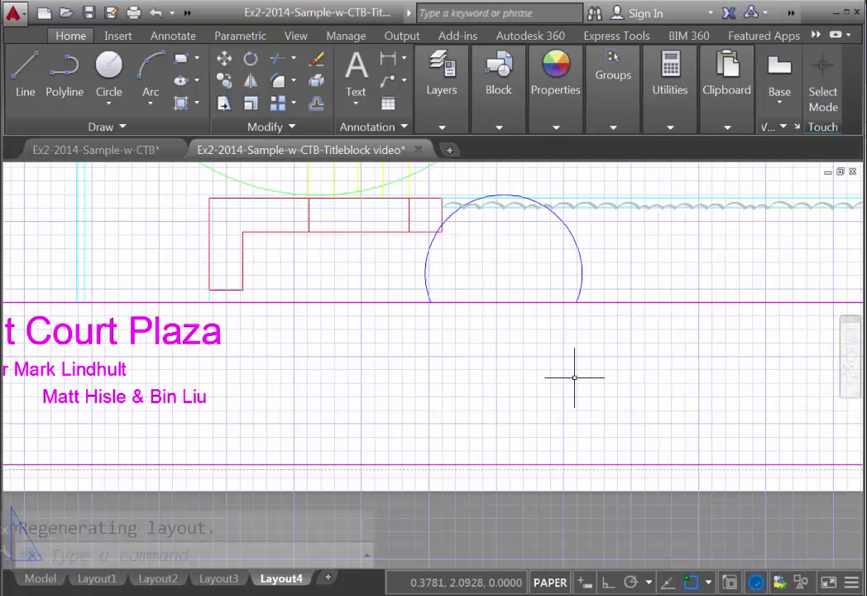
scroll(573, 377, "up", 2)
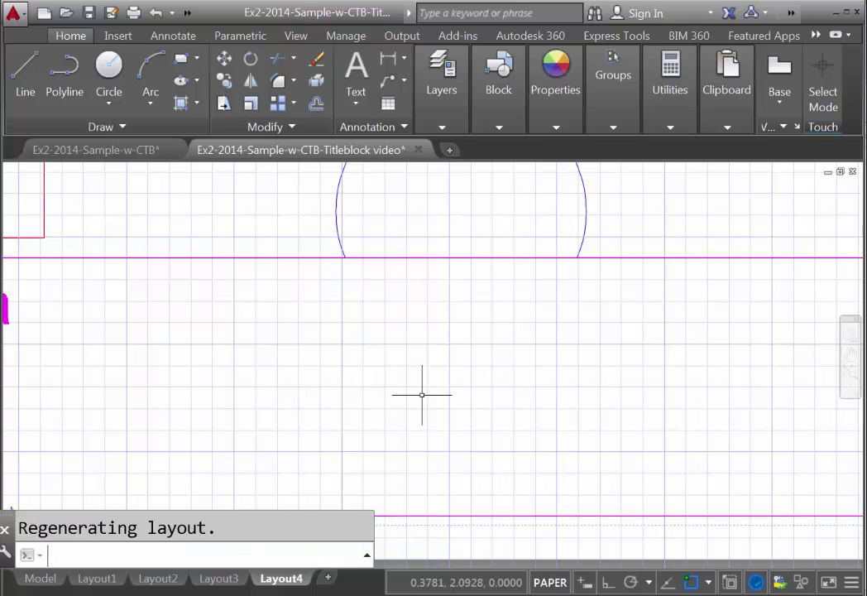
type("grid")
key("Return")
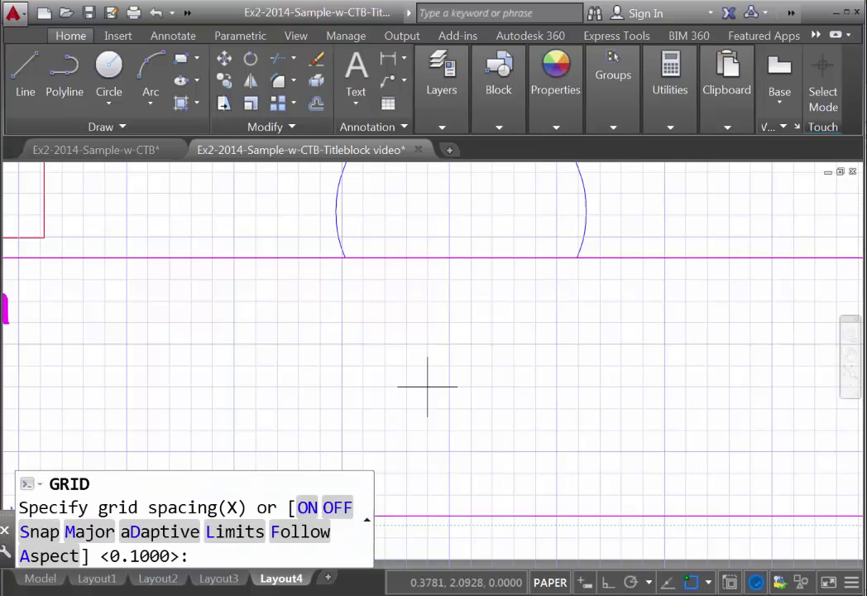
type("1/8")
key("Return")
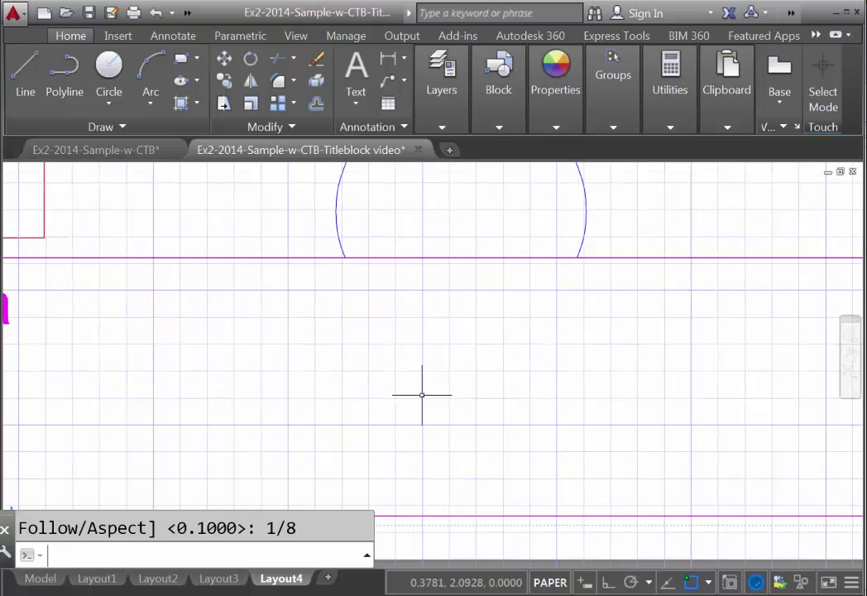
Set the snap spacing to 1/8 to match the grid
type("snap")
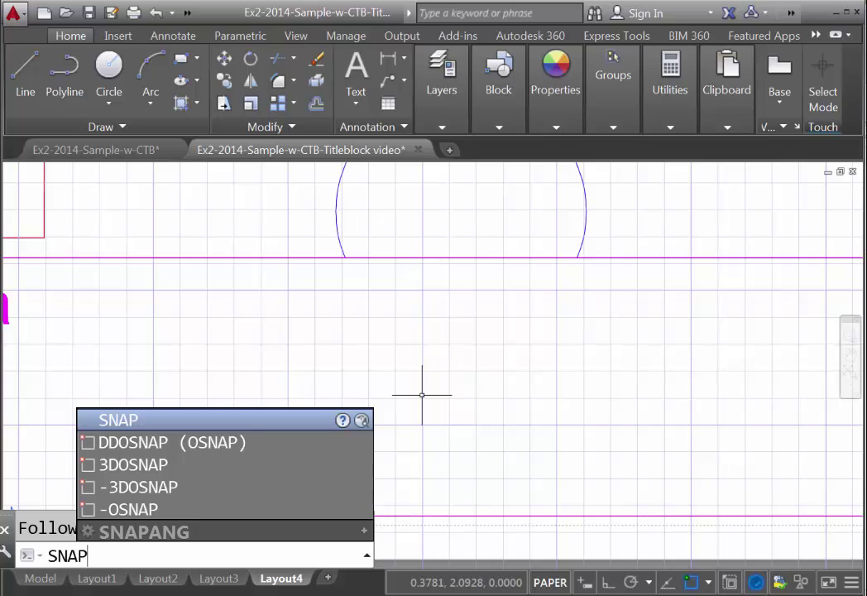
key("Return")
type("1/")
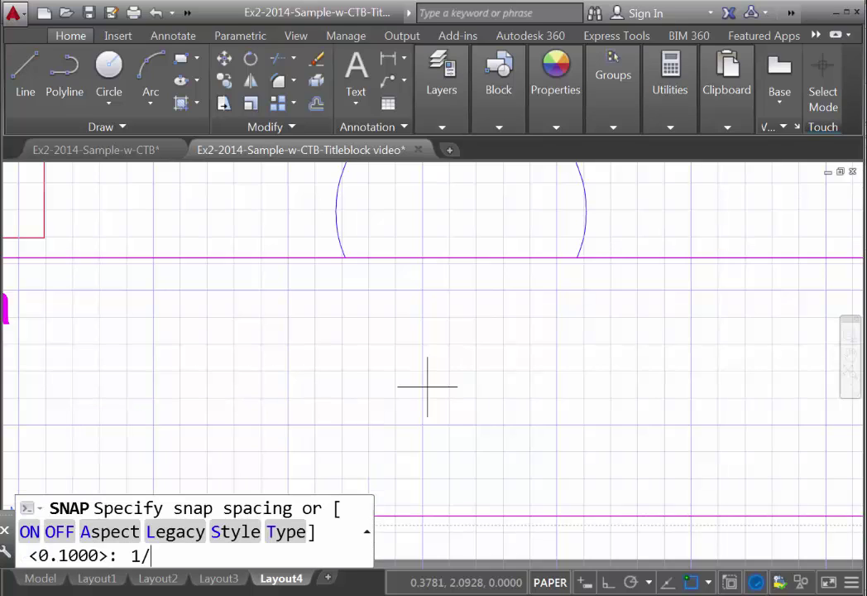
type("8")
key("Return")
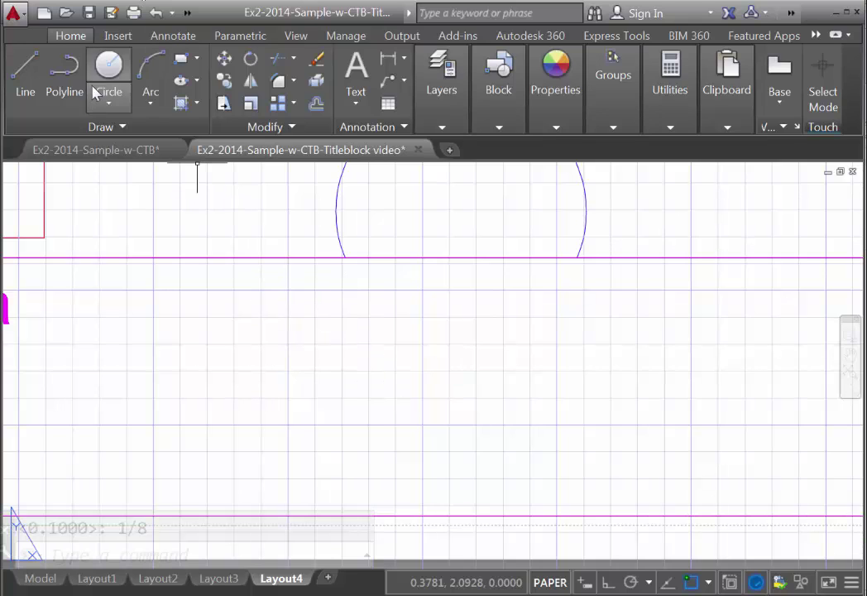
Draw a grid-snapped square-wave polyline: up, right, down, right, up, long right, down
left_click(71, 73)
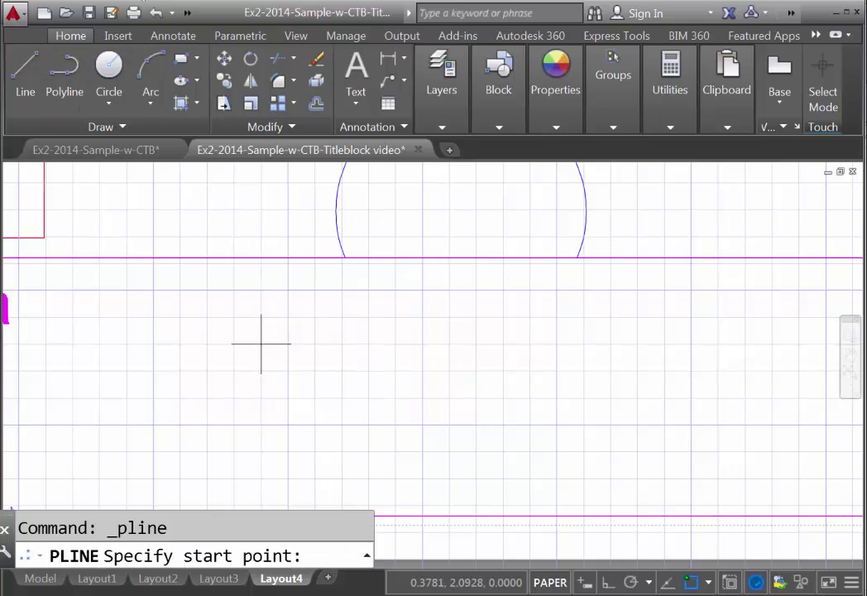
left_click(423, 451)
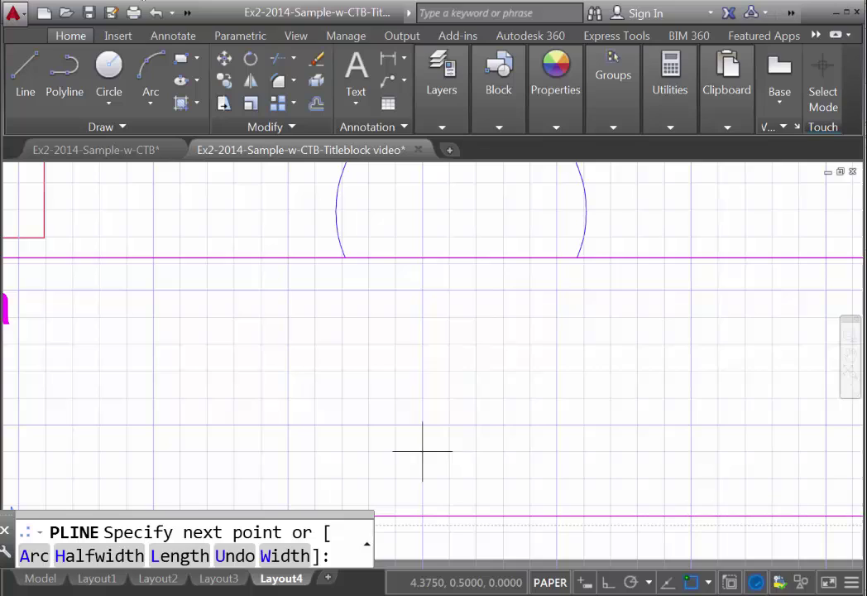
left_click(423, 317)
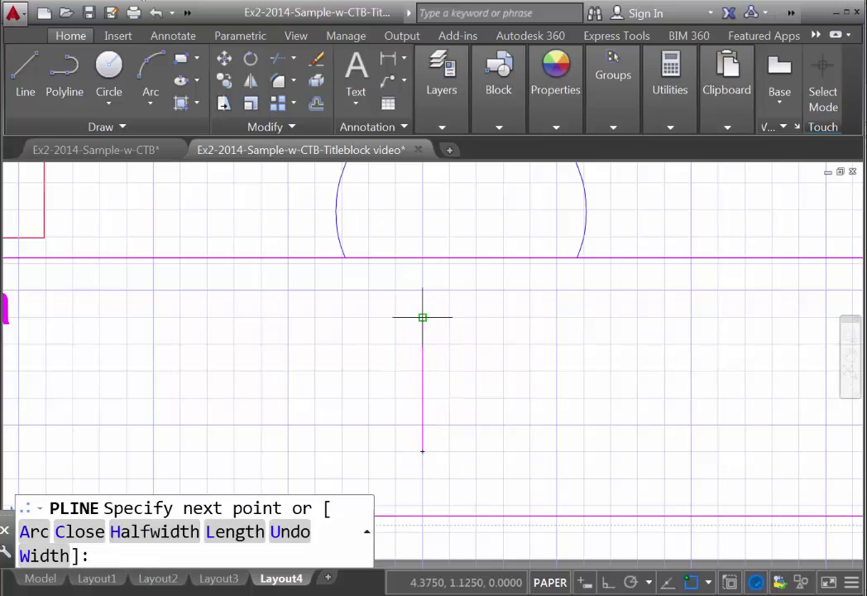
left_click(476, 317)
left_click(476, 452)
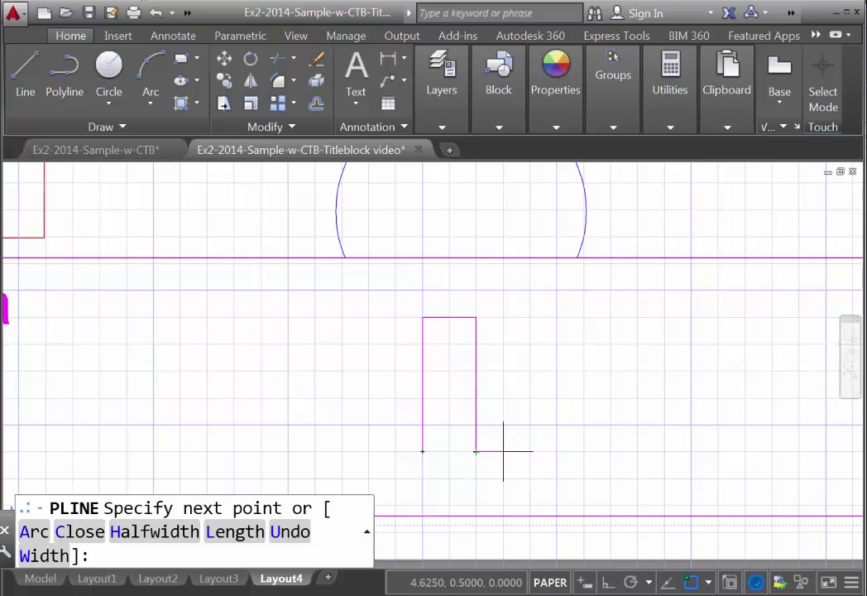
left_click(530, 451)
left_click(530, 317)
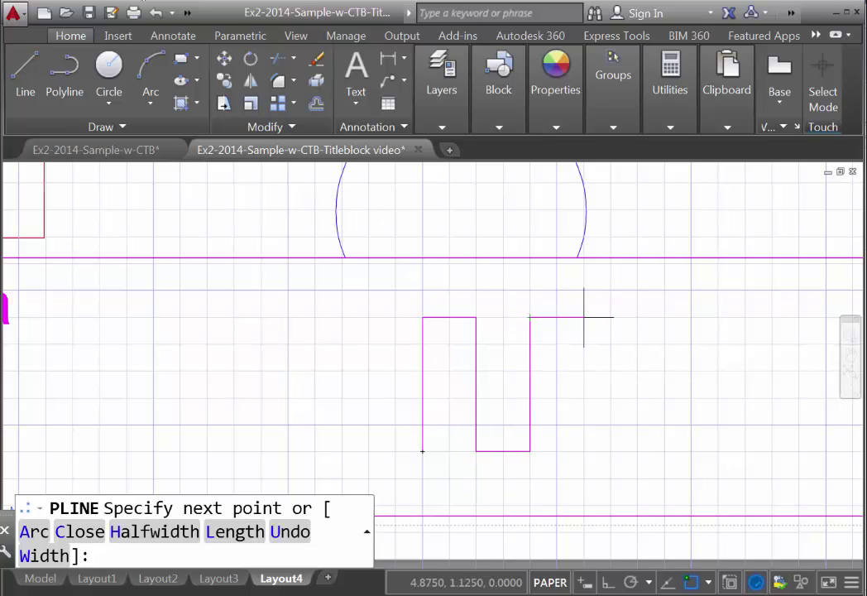
left_click(637, 317)
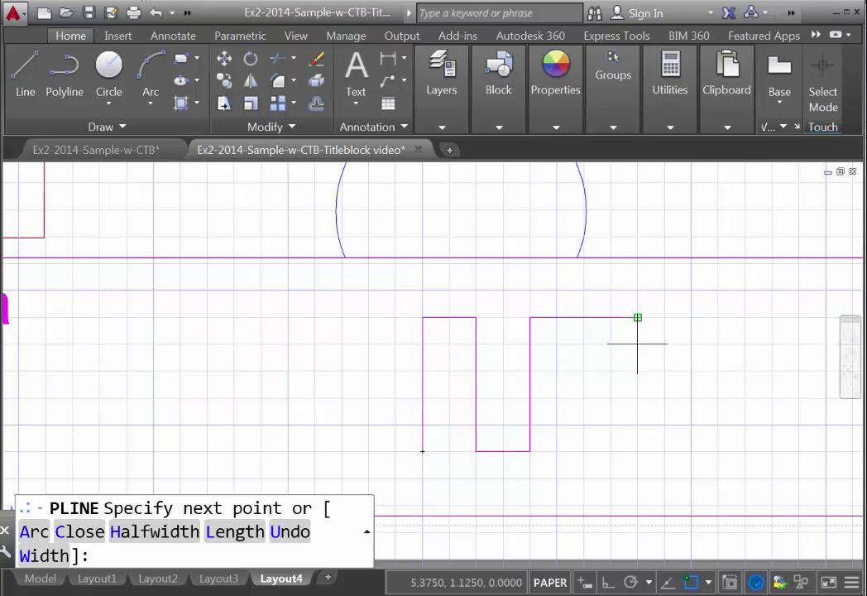
left_click(637, 451)
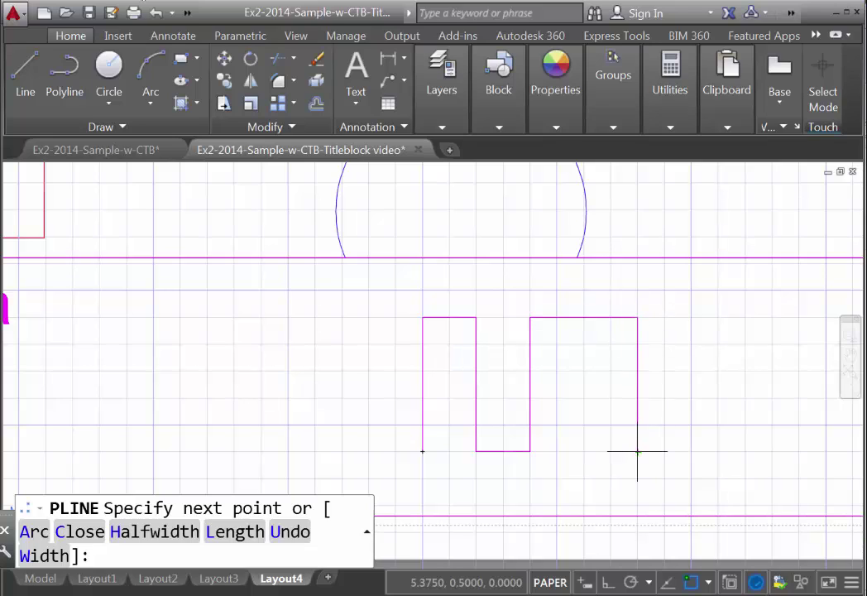
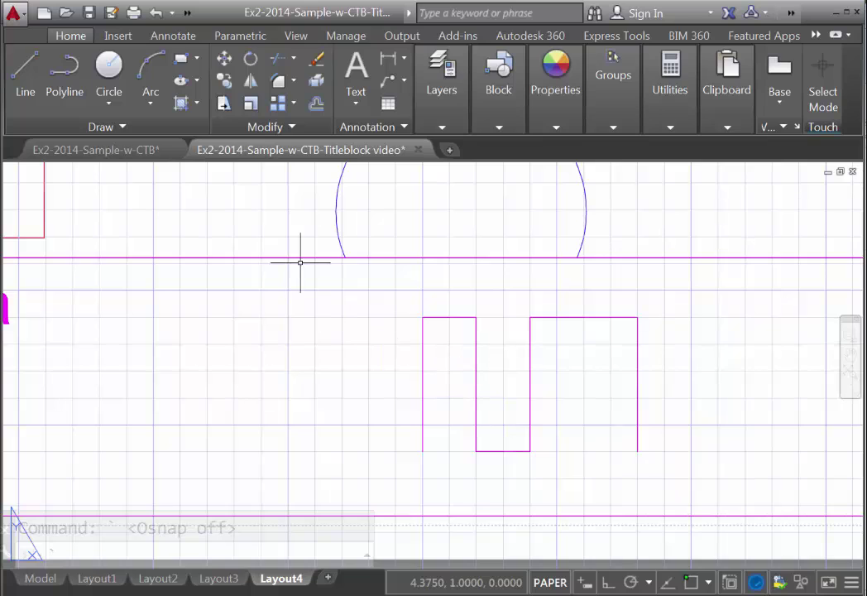
Draw three horizontal divider lines across the left box, lower middle square and right box
left_click(27, 74)
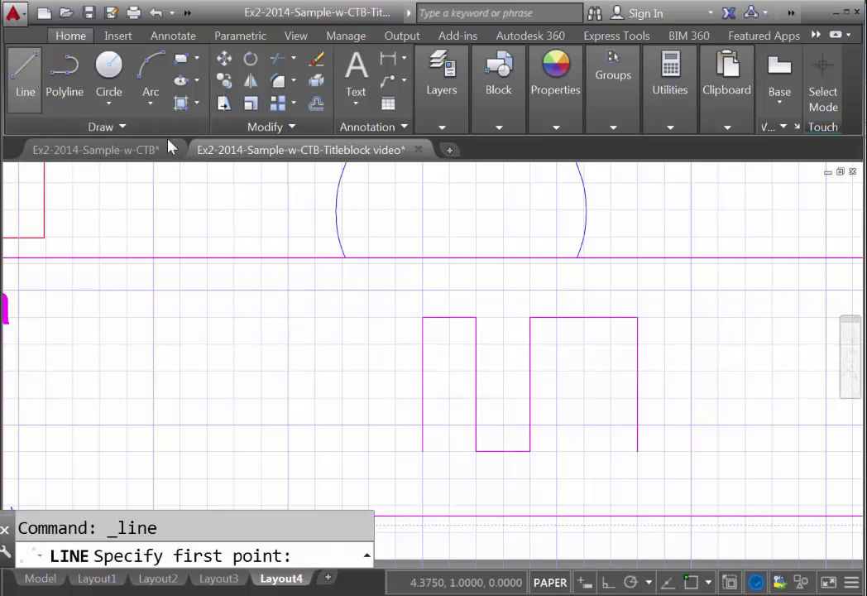
left_click(423, 371)
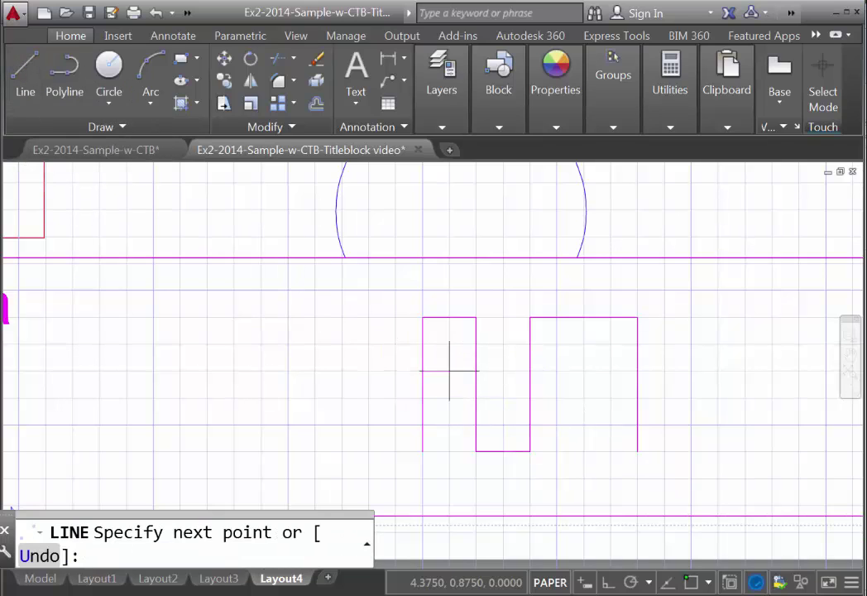
left_click(475, 371)
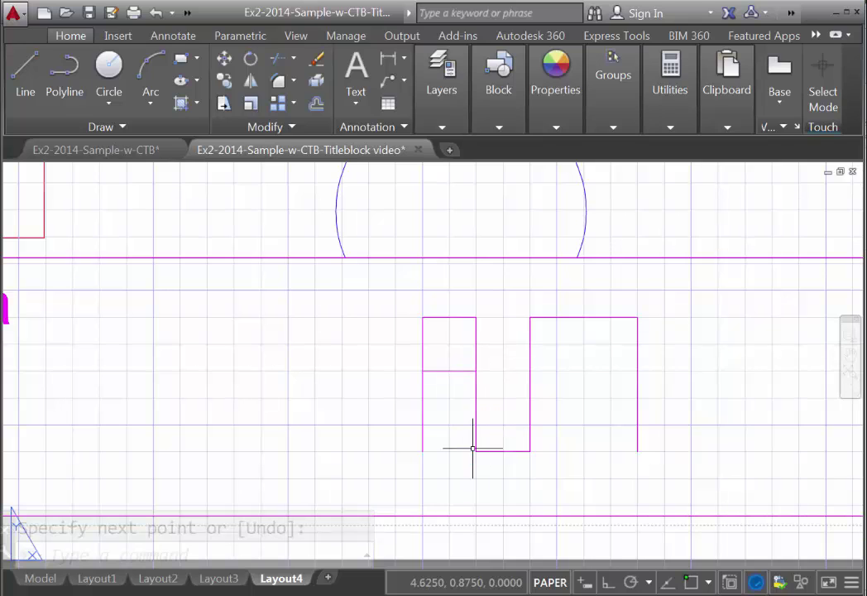
key("Return")
key("Return")
left_click(476, 398)
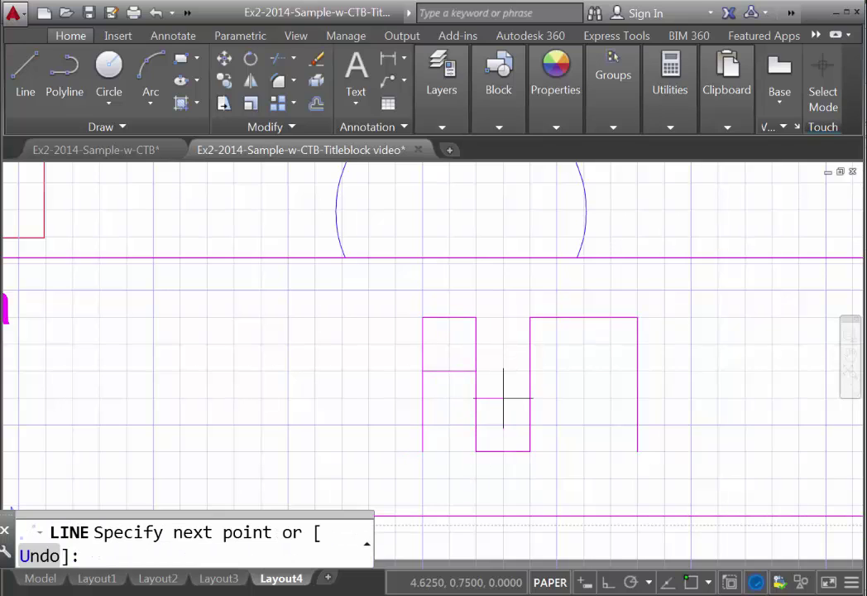
left_click(530, 398)
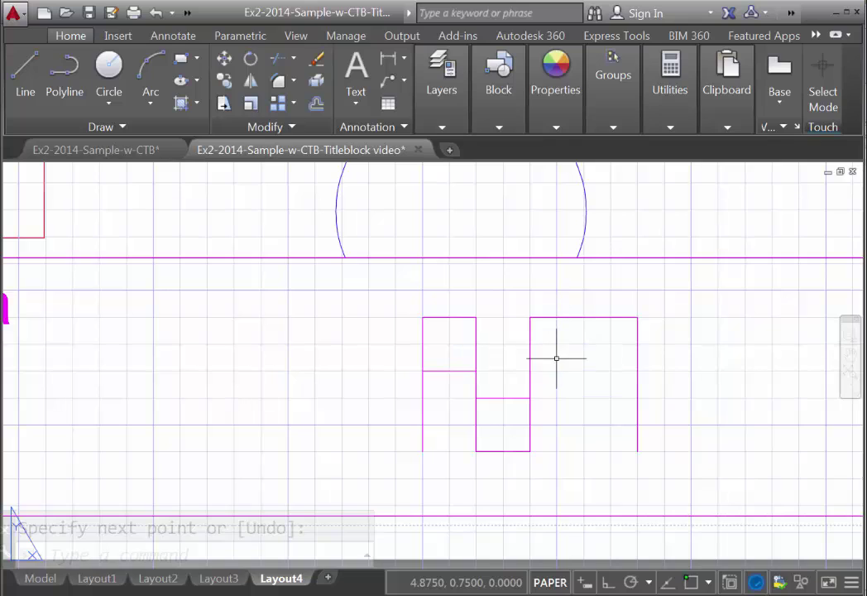
key("Return")
key("Return")
left_click(530, 371)
left_click(638, 371)
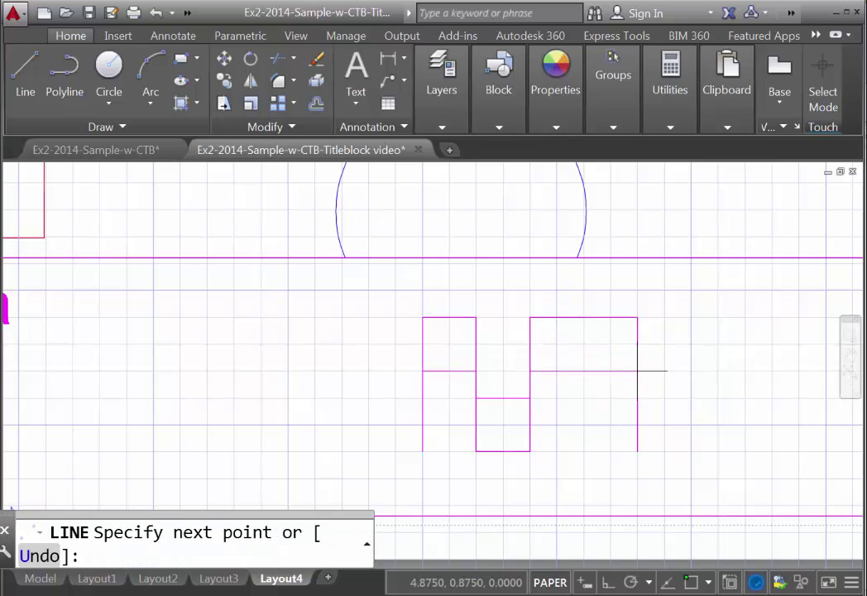
key("Return")
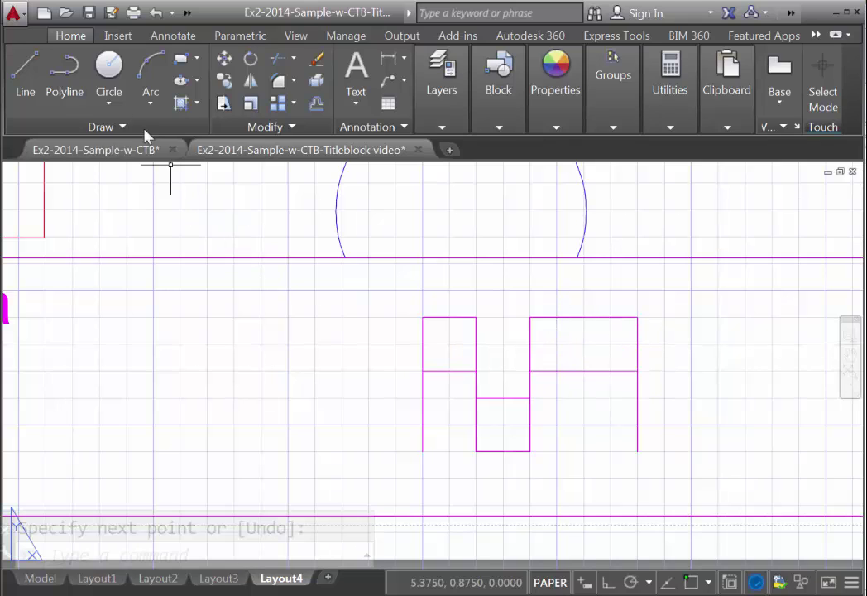
Set the hatch type to Solid, then turn grid snap off with SNAP OFF
left_click(180, 103)
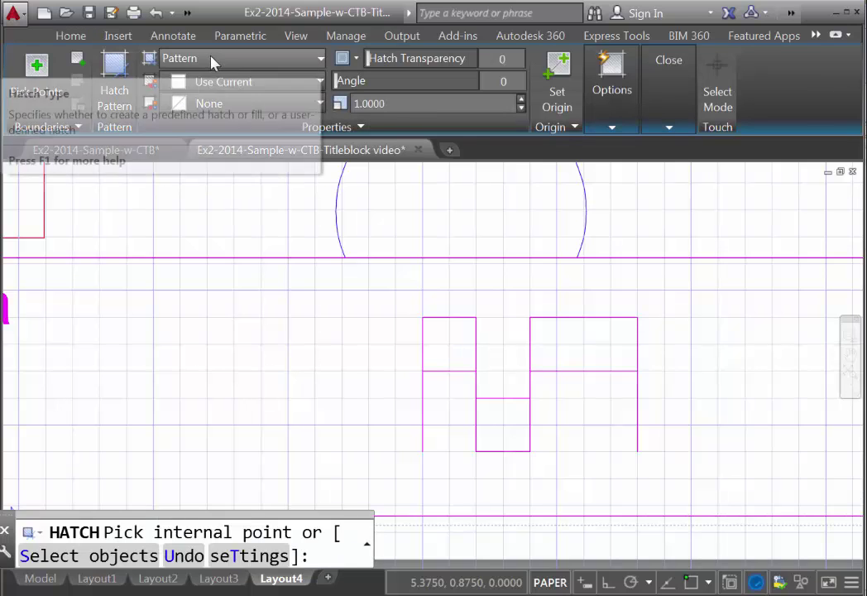
left_click(213, 59)
left_click(206, 82)
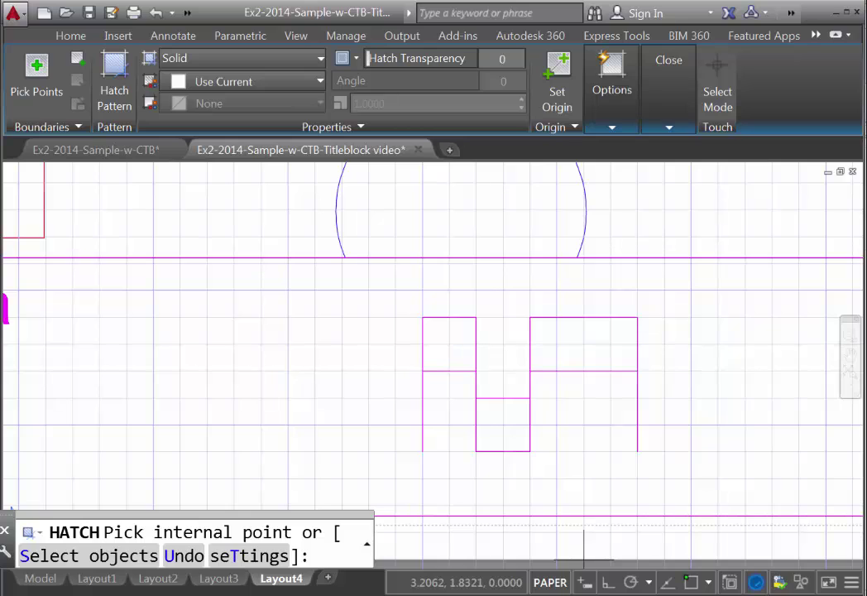
type("snap")
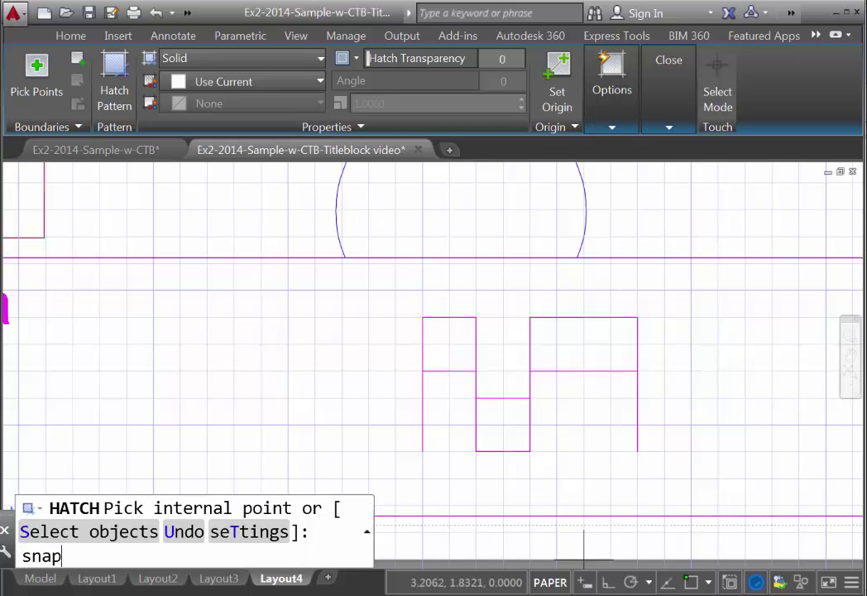
key("Return")
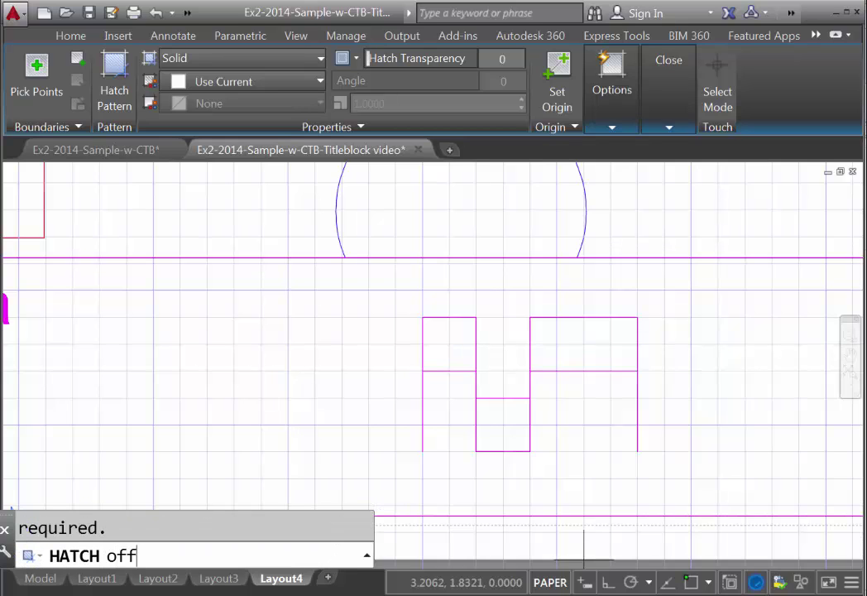
key("BackSpace")
key("BackSpace")
key("BackSpace")
key("Escape")
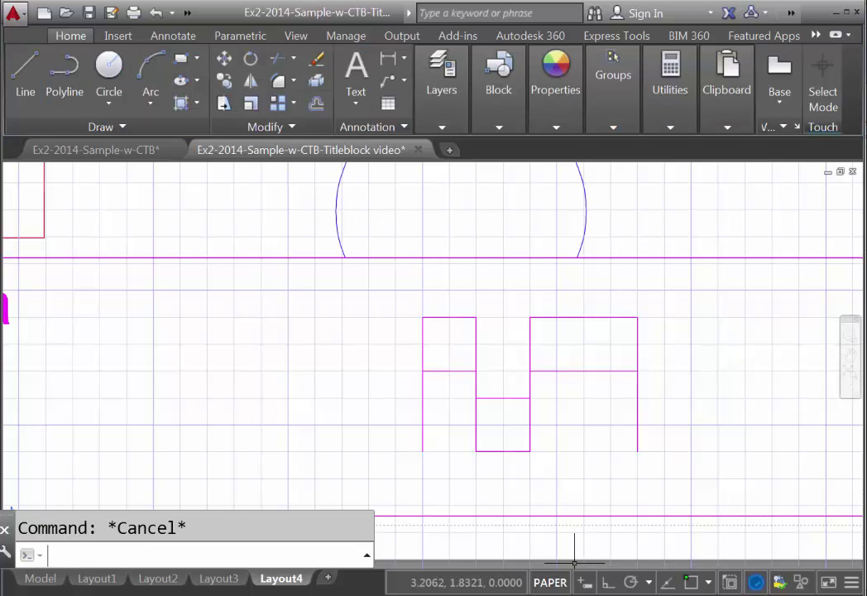
type("snap")
key("Return")
type("off")
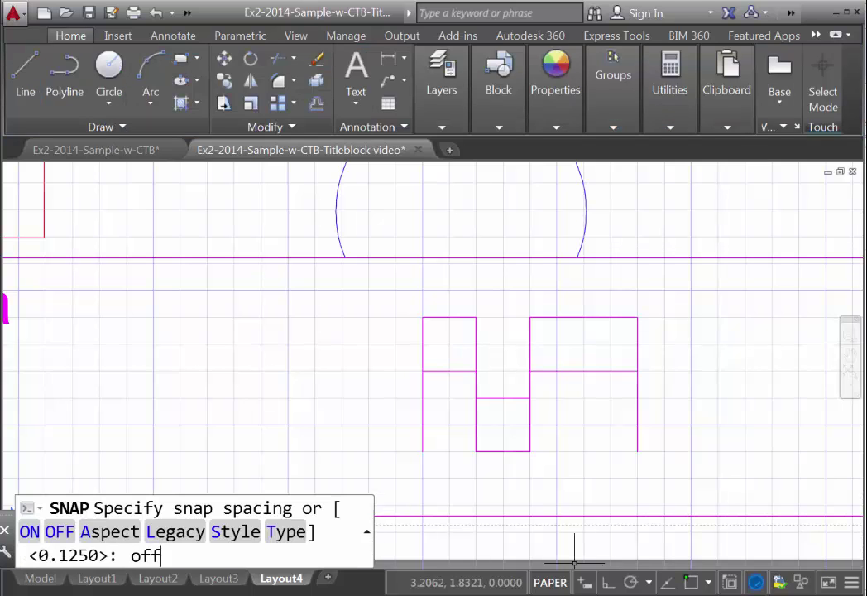
key("Return")
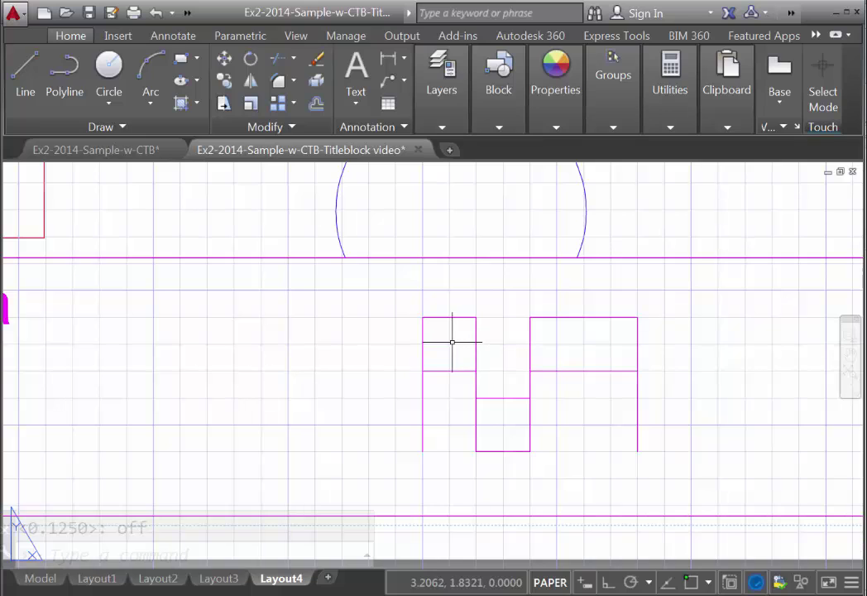
Solid-fill the upper left section, upper right section and lower middle square
left_click(183, 106)
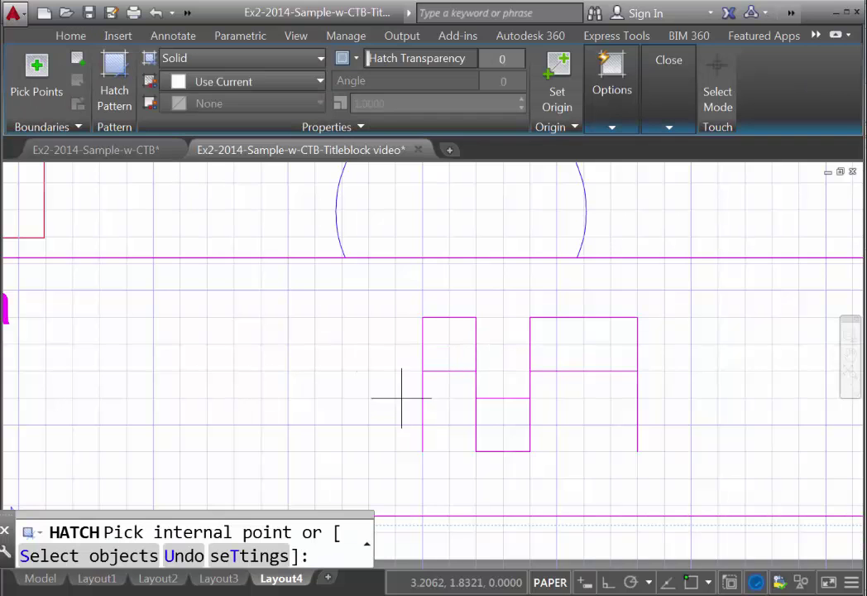
left_click(450, 341)
left_click(572, 343)
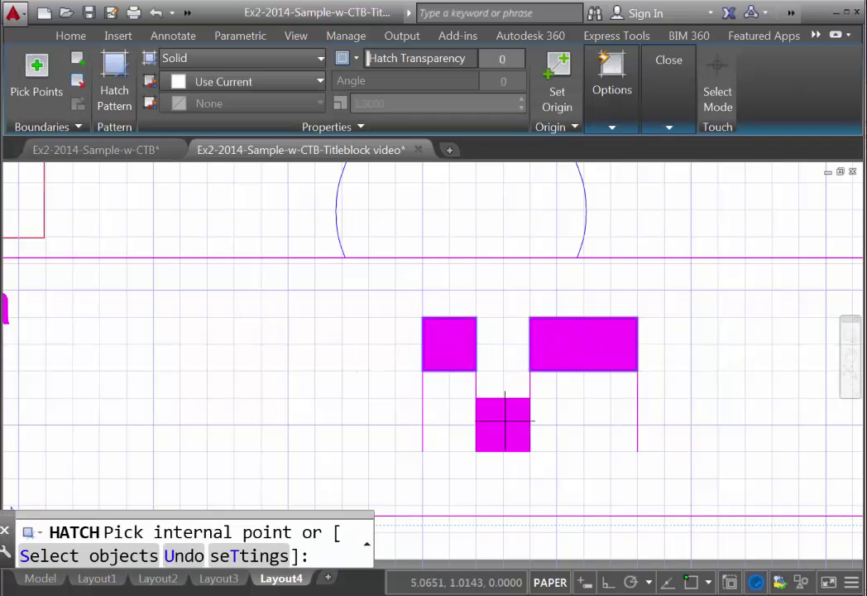
left_click(505, 421)
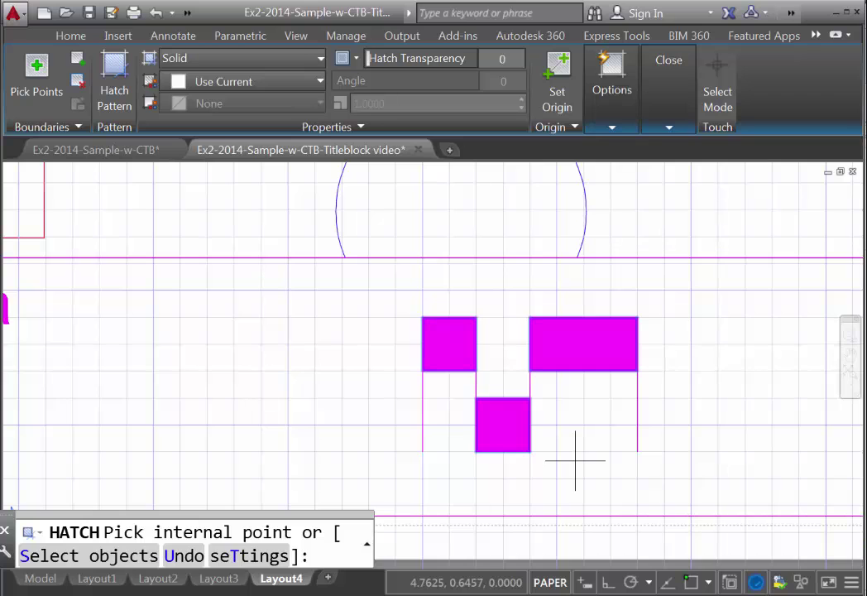
Add the scale labels 0, 2, 4 and 8 beneath the bar at text height 0.1000
key("Return")
left_click(356, 82)
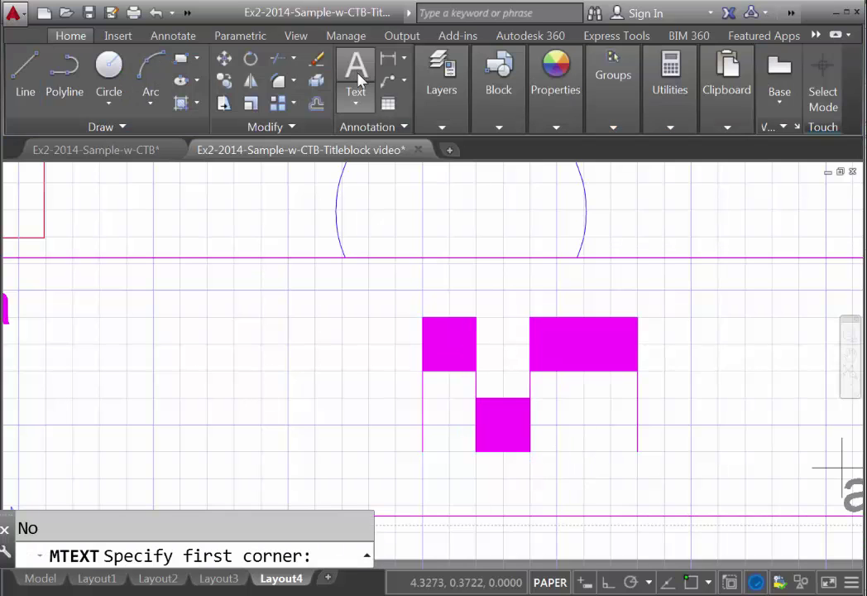
left_click(422, 461)
left_click(678, 530)
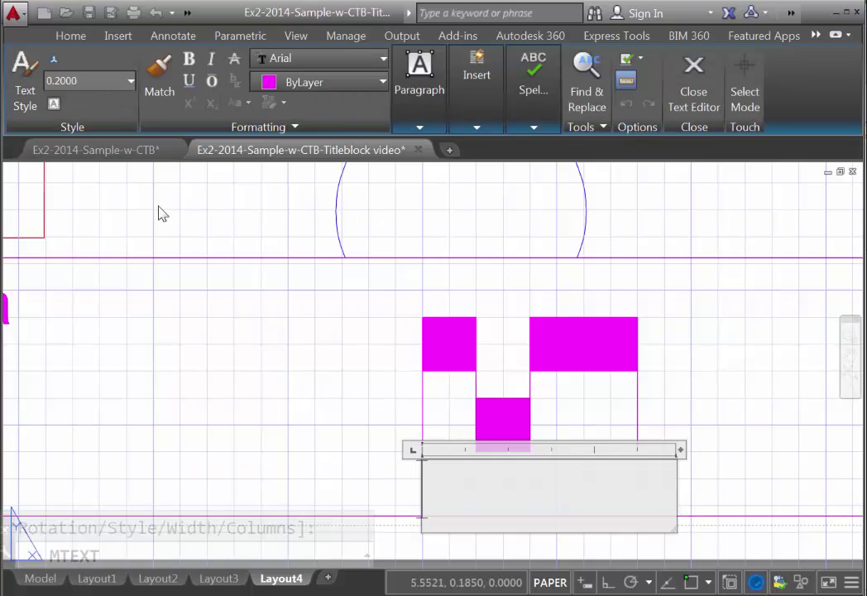
left_click(130, 81)
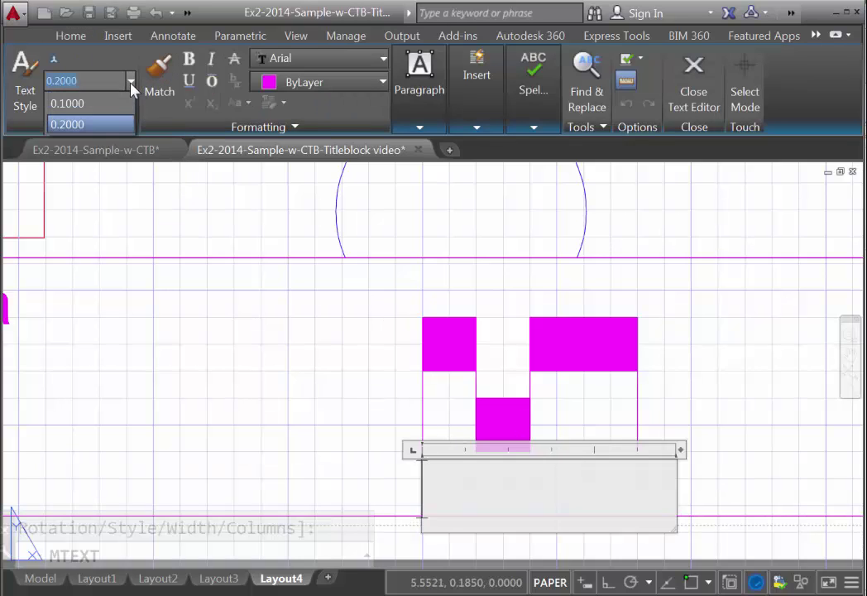
left_click(86, 104)
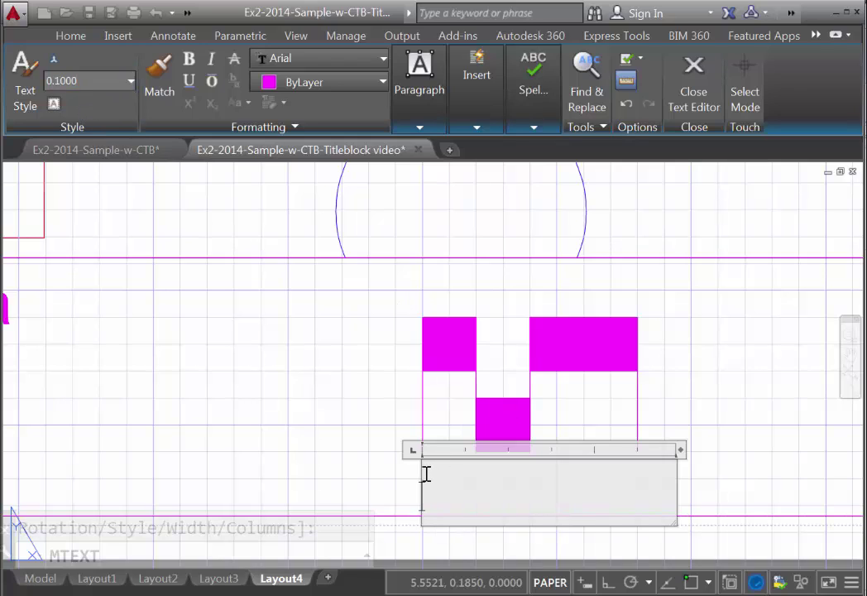
type("0 2 4 8")
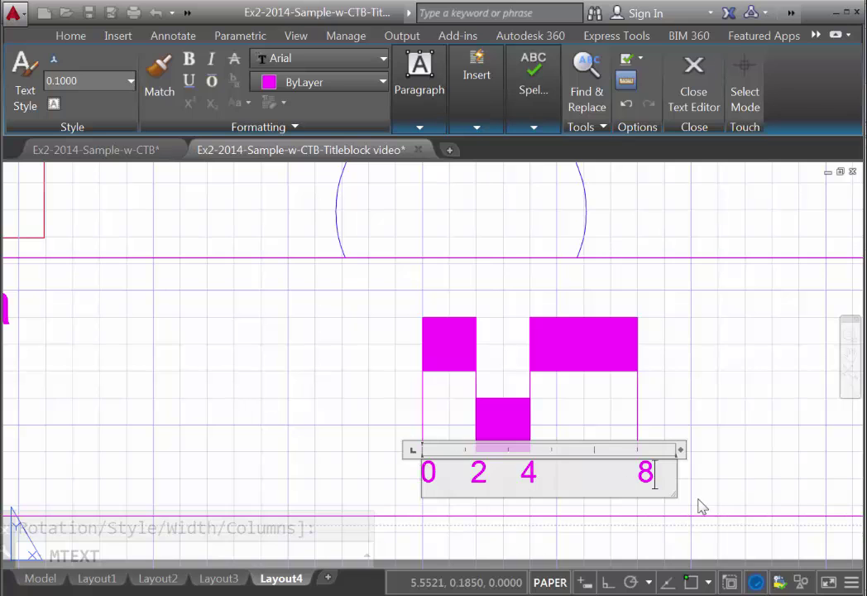
left_click(742, 447)
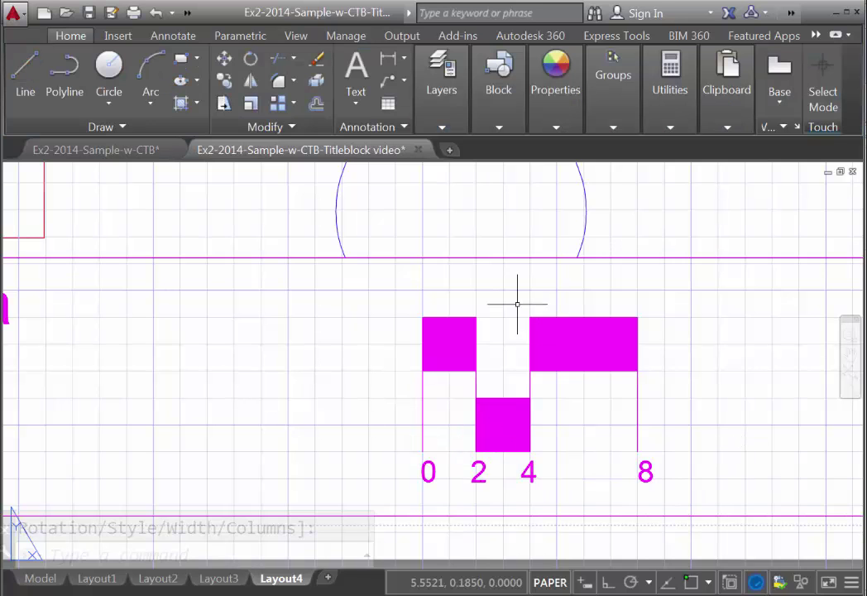
Draw a circle in the right title-block box beside the scale bar, then enable object snap
mouse_move(784, 449)
middle_mouse_down()
mouse_move(722, 439)
mouse_move(327, 446)
mouse_move(222, 438)
mouse_move(250, 441)
middle_mouse_up()
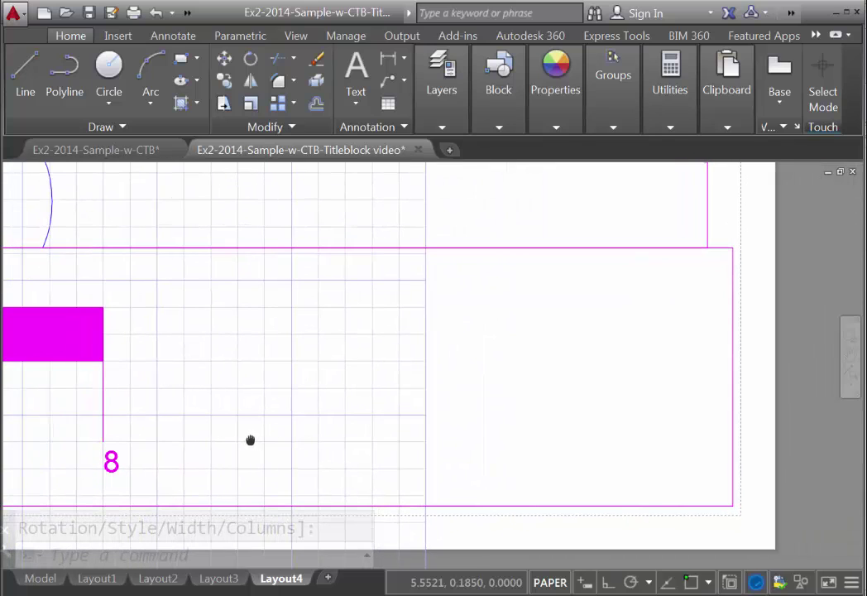
left_click(109, 68)
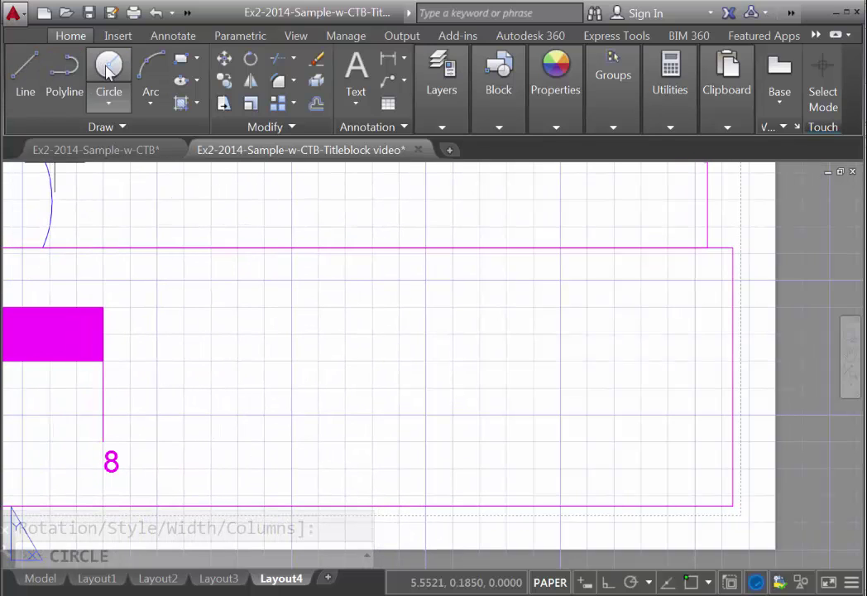
left_click(490, 379)
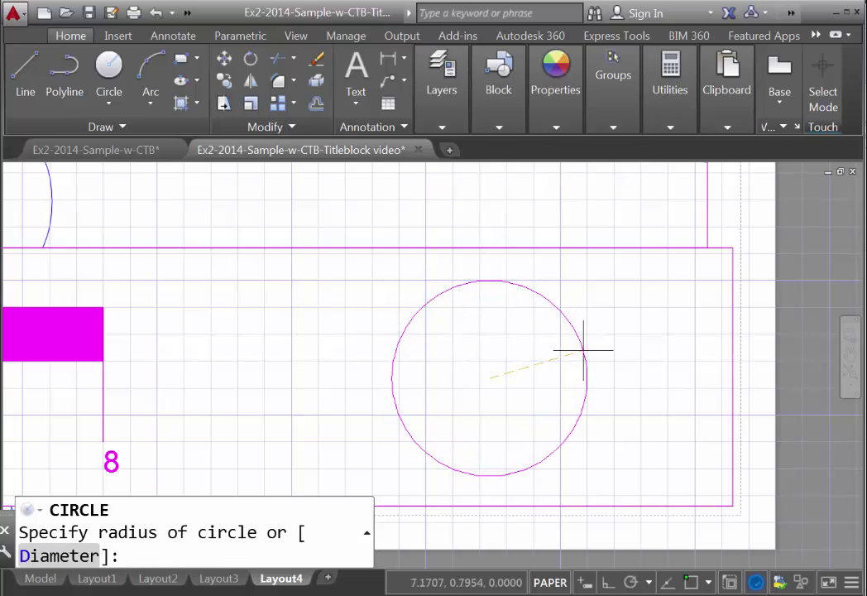
left_click(583, 350)
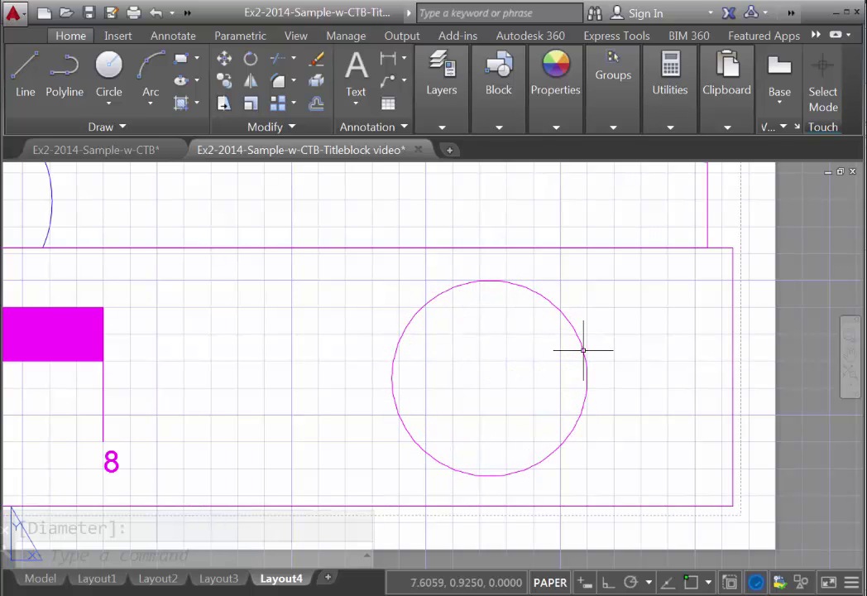
left_click(696, 582)
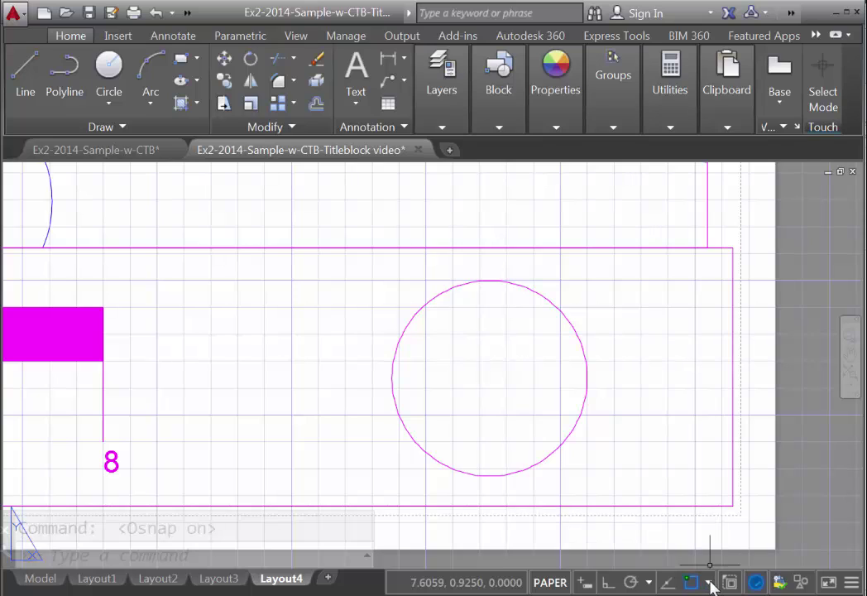
Draw lines from the circle's left and right quadrants to its top, plus a vertical diameter
left_click(710, 582)
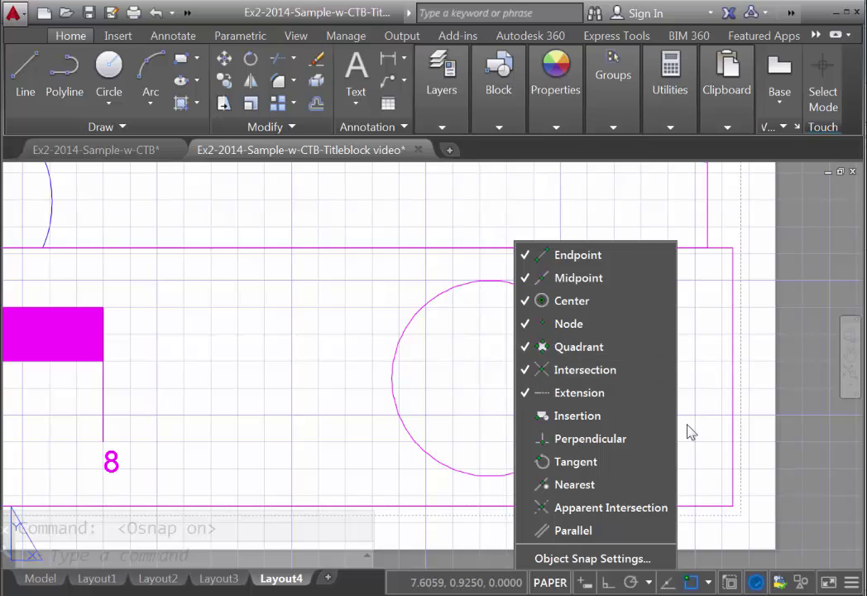
left_click(23, 72)
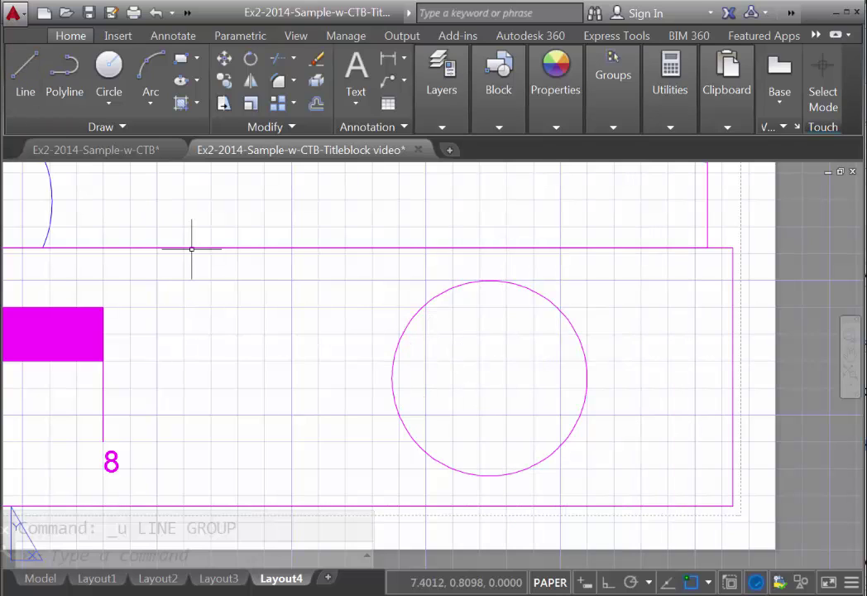
left_click(29, 64)
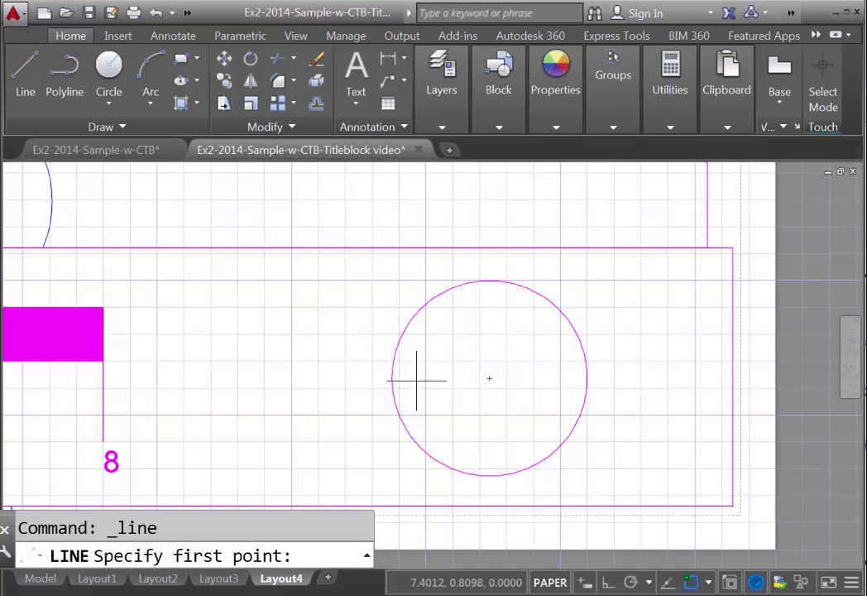
left_click(391, 378)
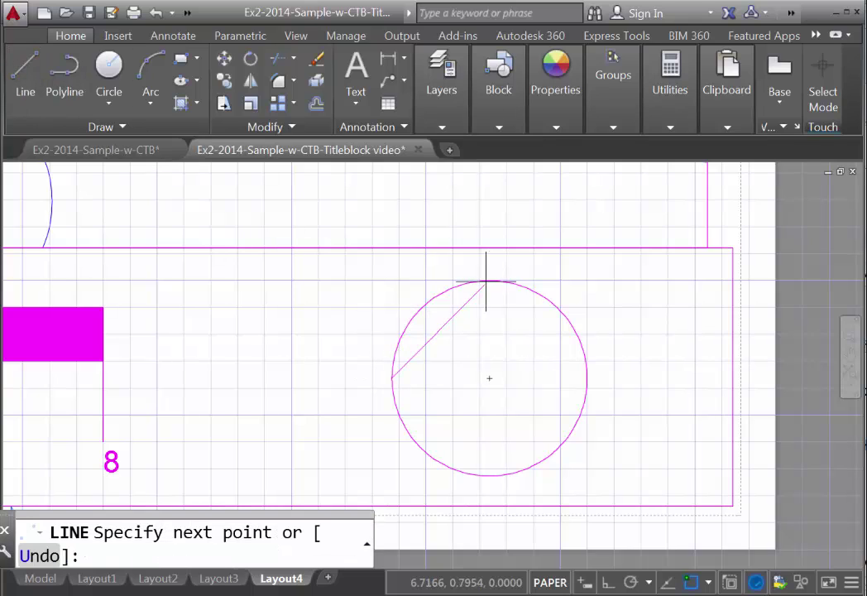
left_click(489, 281)
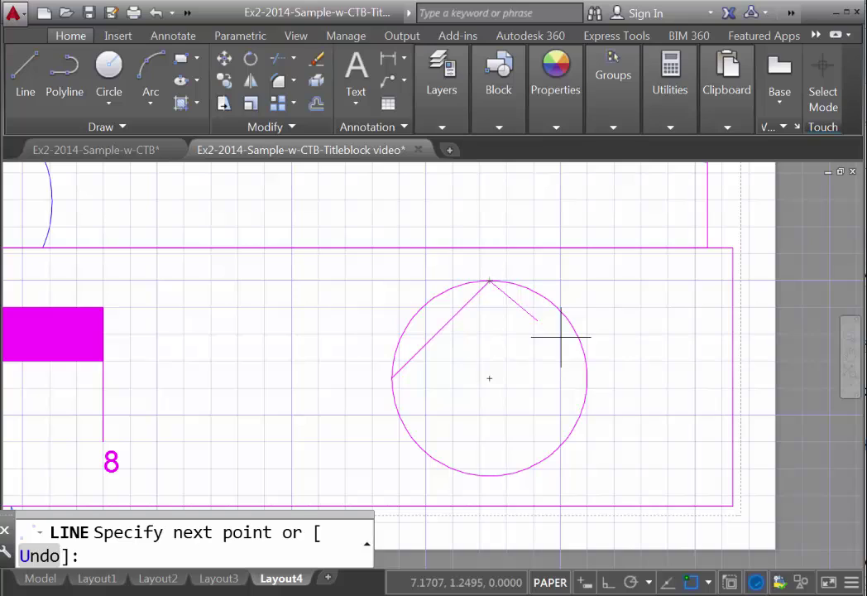
left_click(587, 379)
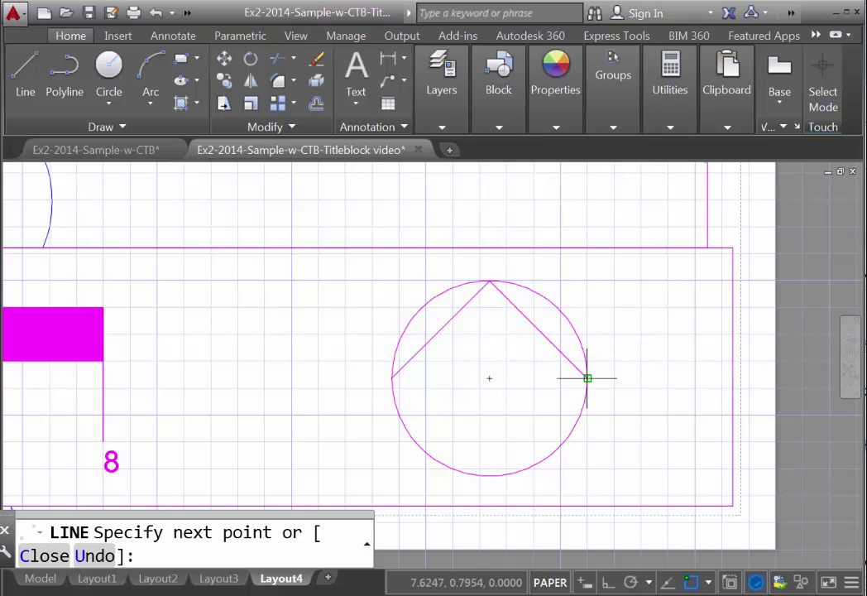
key("Return")
key("Return")
left_click(490, 282)
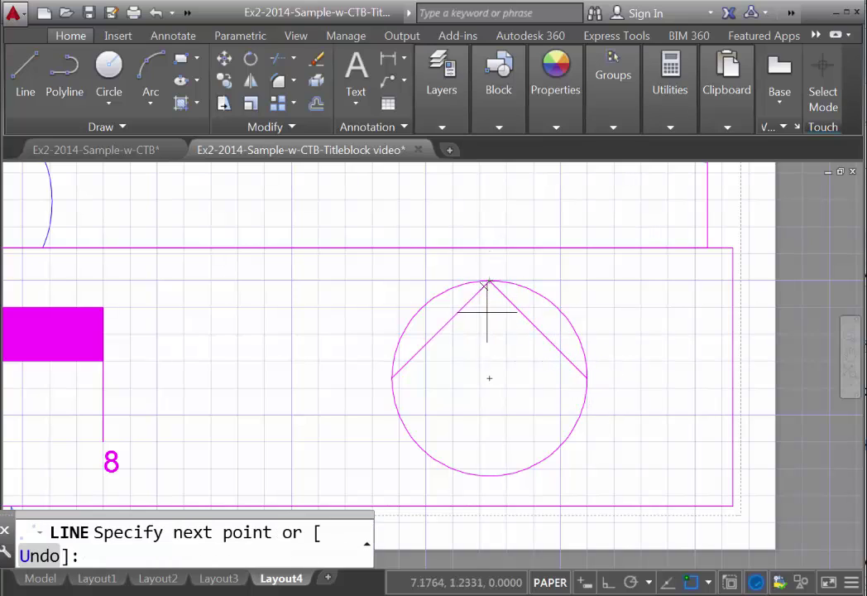
left_click(490, 476)
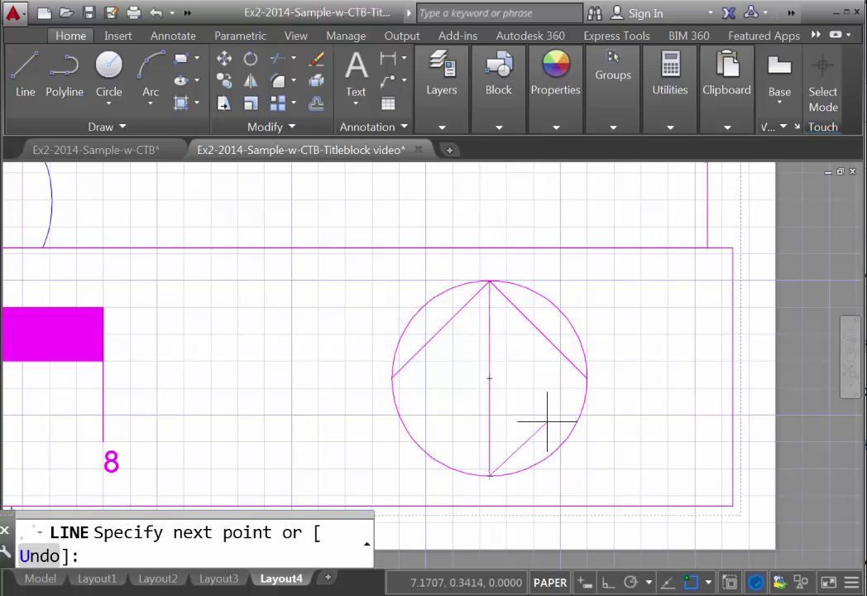
key("Return")
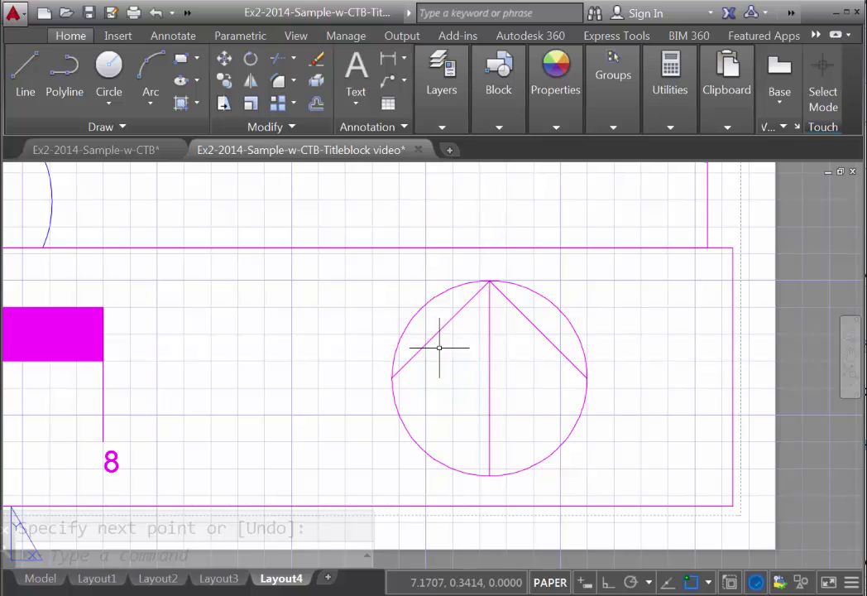
Offset both slanted arrowhead lines inward by 0.1250
left_click(316, 103)
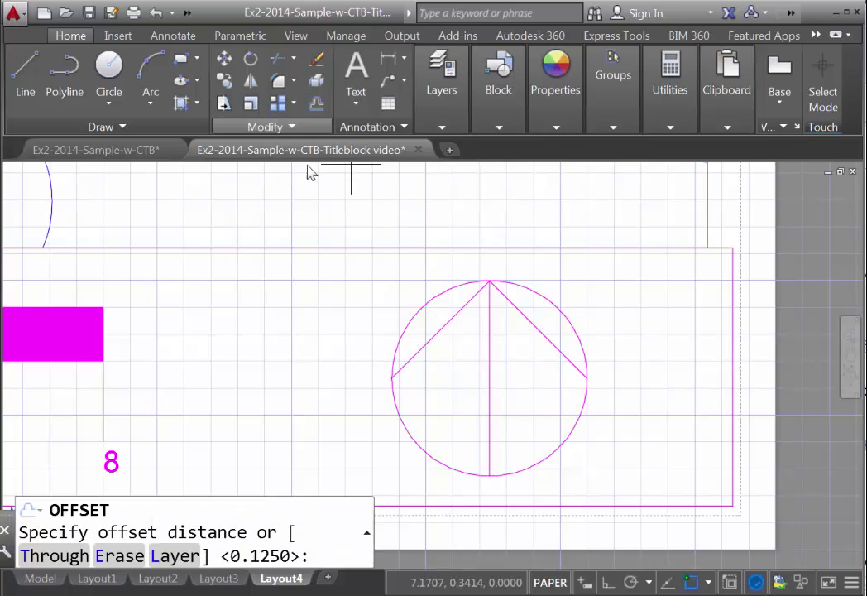
key("Return")
left_click(431, 338)
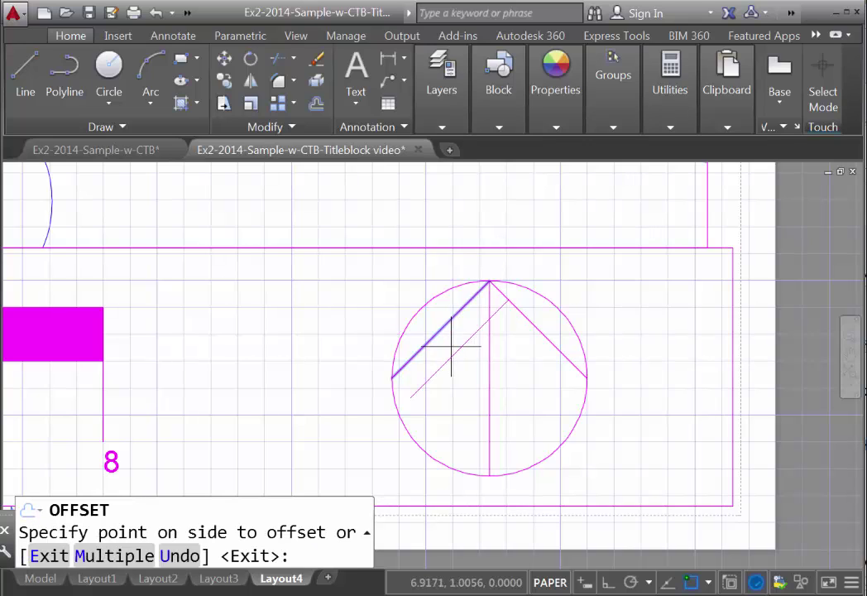
left_click(451, 346)
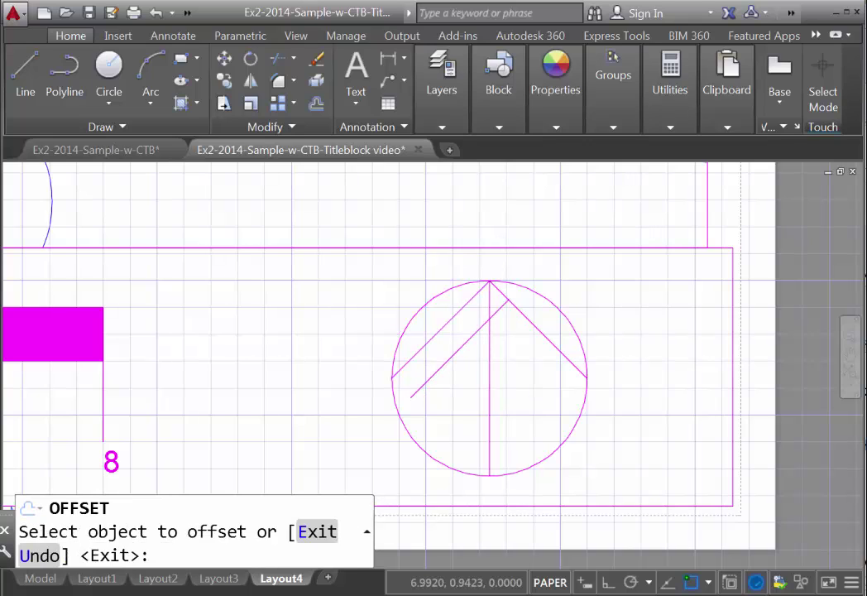
key("Return")
key("Return")
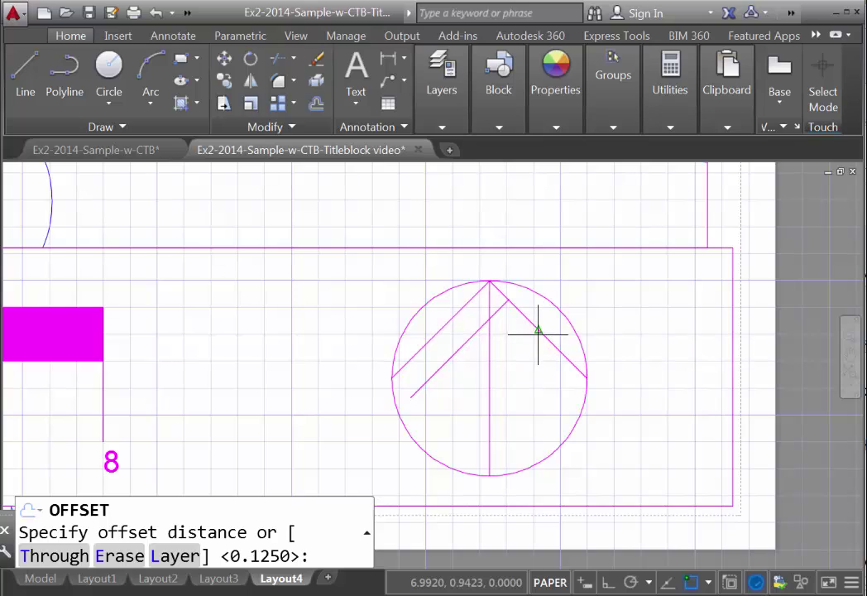
key("Return")
left_click(537, 333)
left_click(515, 356)
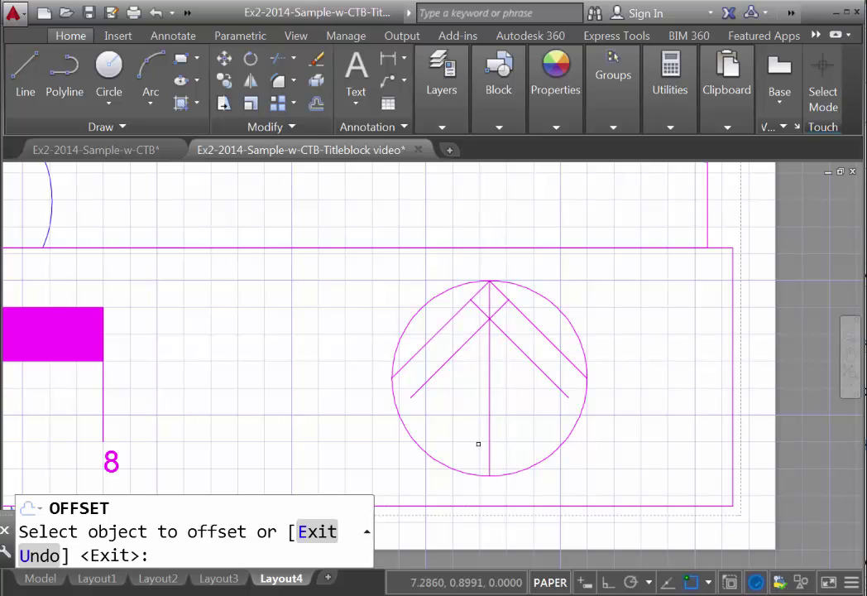
key("Return")
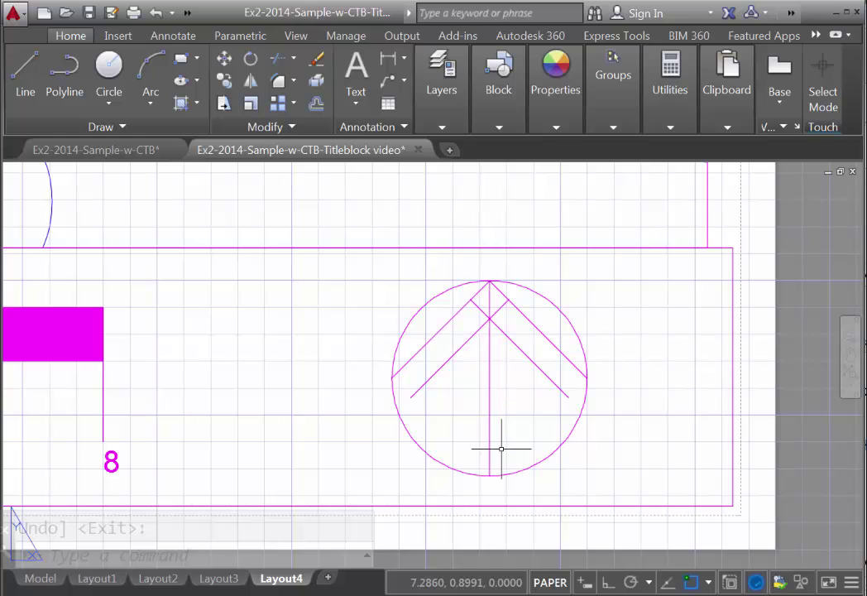
Offset the vertical line 0.05 to both its left and right sides
key("Return")
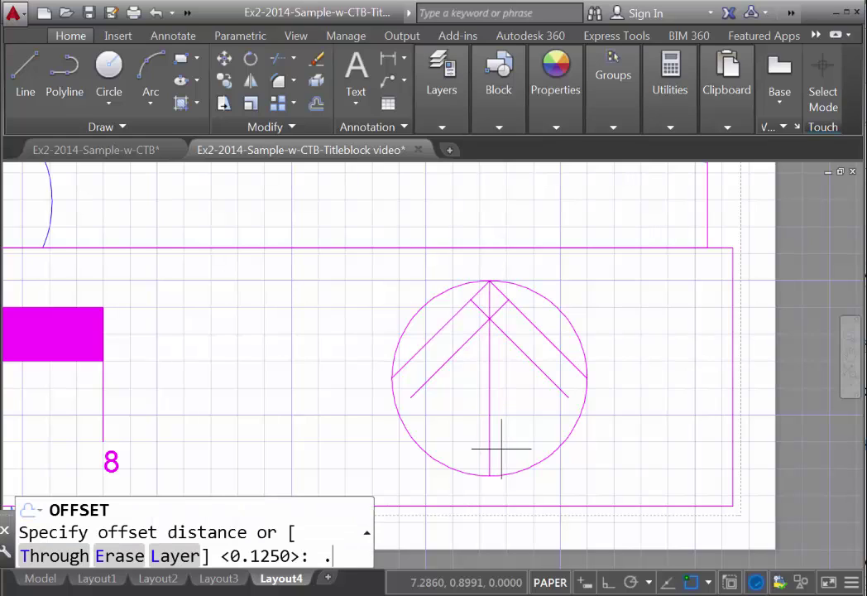
key("Return")
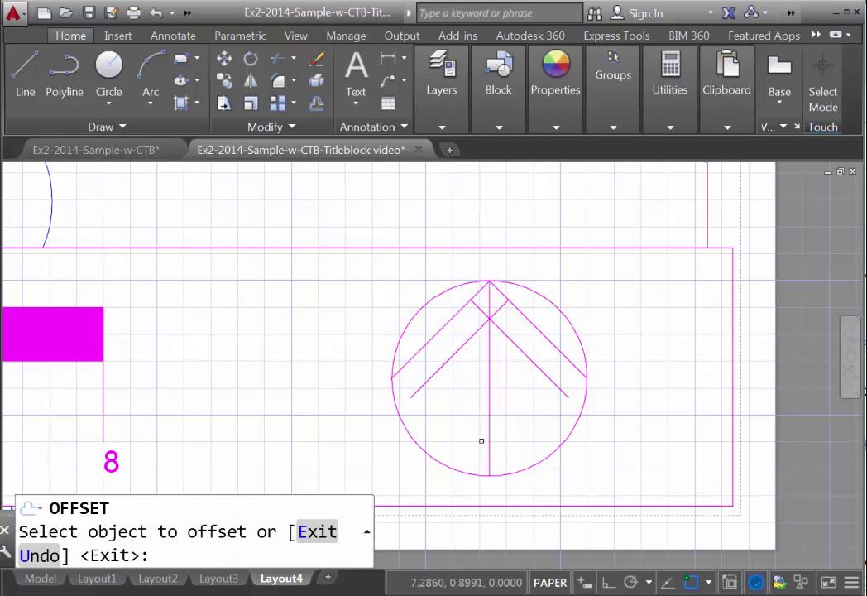
left_click(490, 409)
left_click(507, 403)
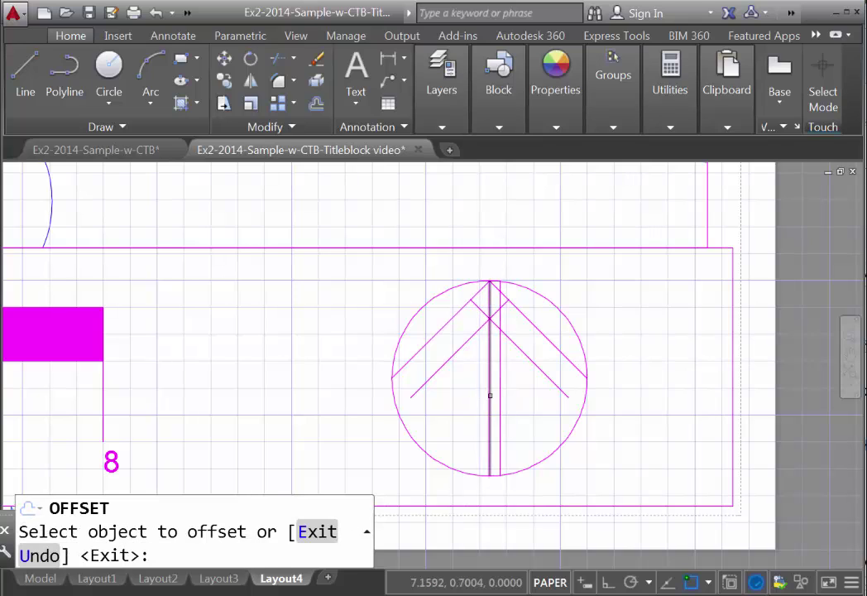
left_click(490, 395)
left_click(477, 395)
key("Return")
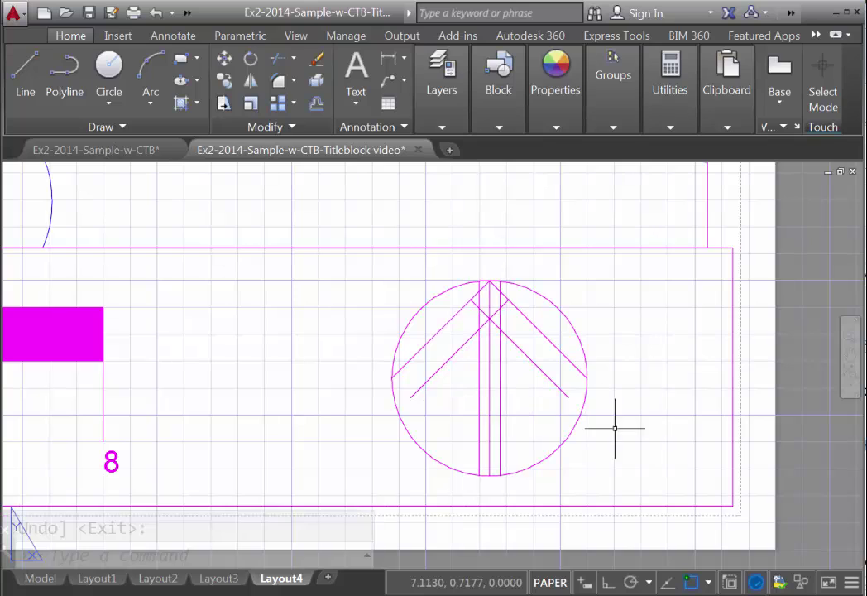
Close both arrowhead arm ends with short lines and delete the two leftover inner lines
left_click(23, 62)
left_click(407, 389)
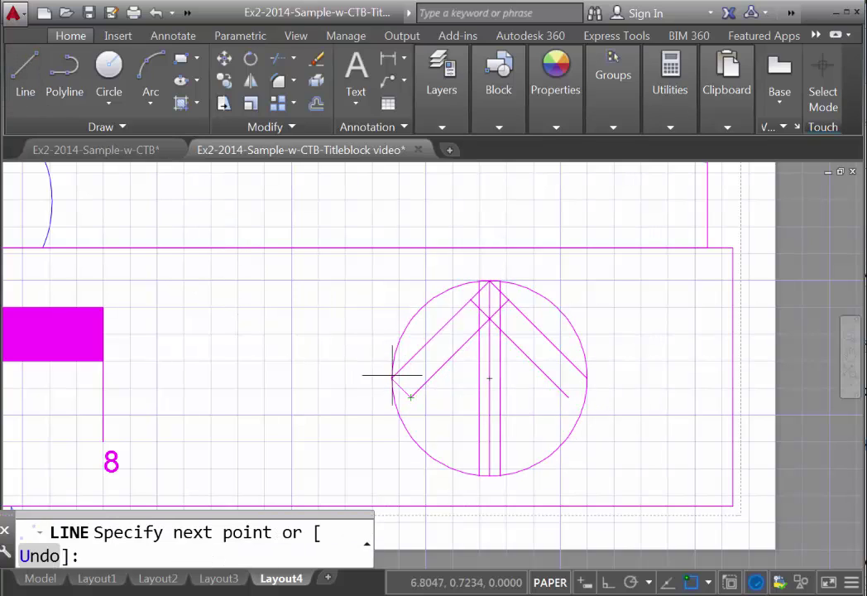
left_click(391, 378)
key("Return")
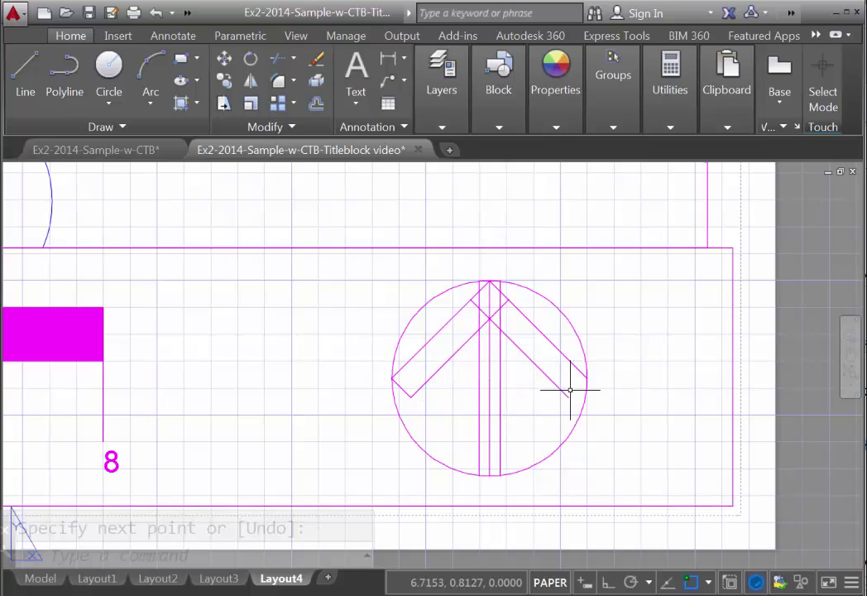
key("Return")
left_click(569, 397)
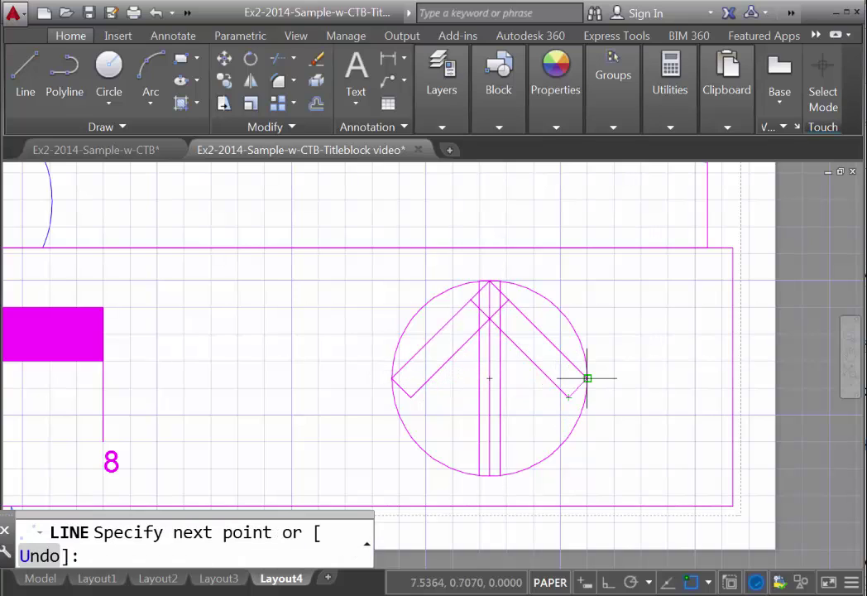
left_click(587, 379)
key("Return")
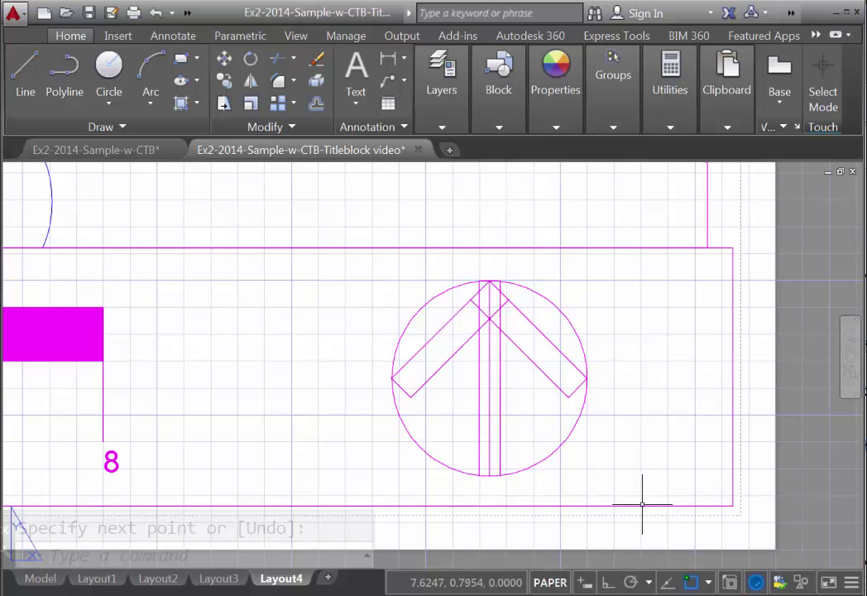
key("Delete")
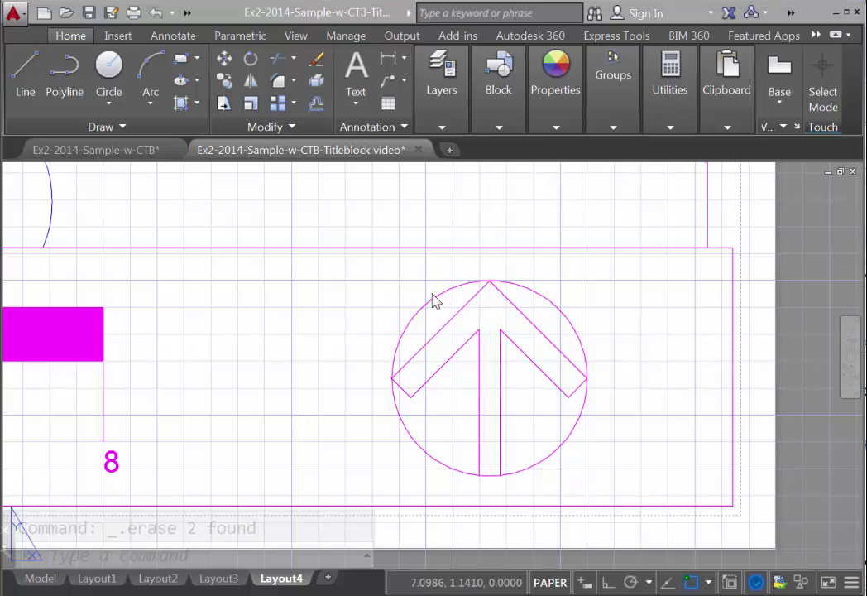
Solid-fill the four circle regions around the north arrow, leaving the arrow white
left_click(183, 105)
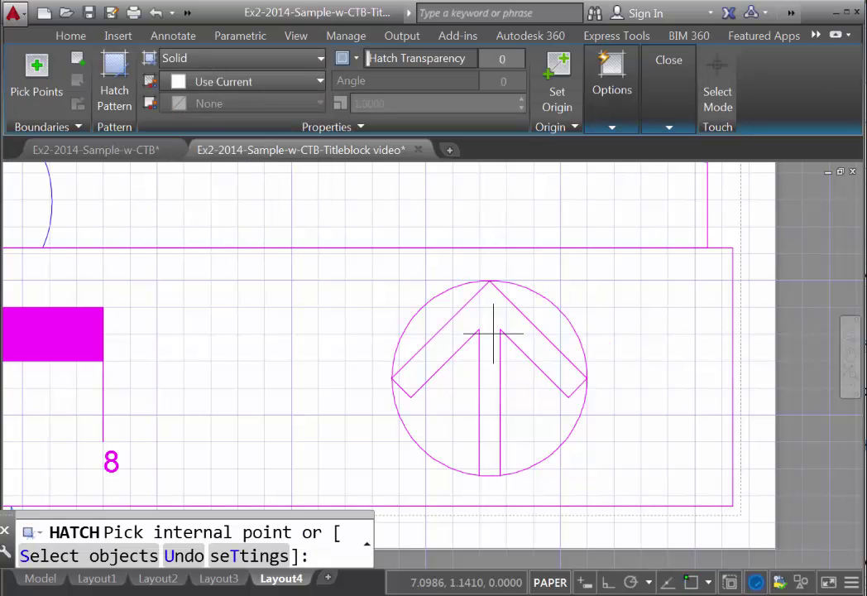
left_click(449, 294)
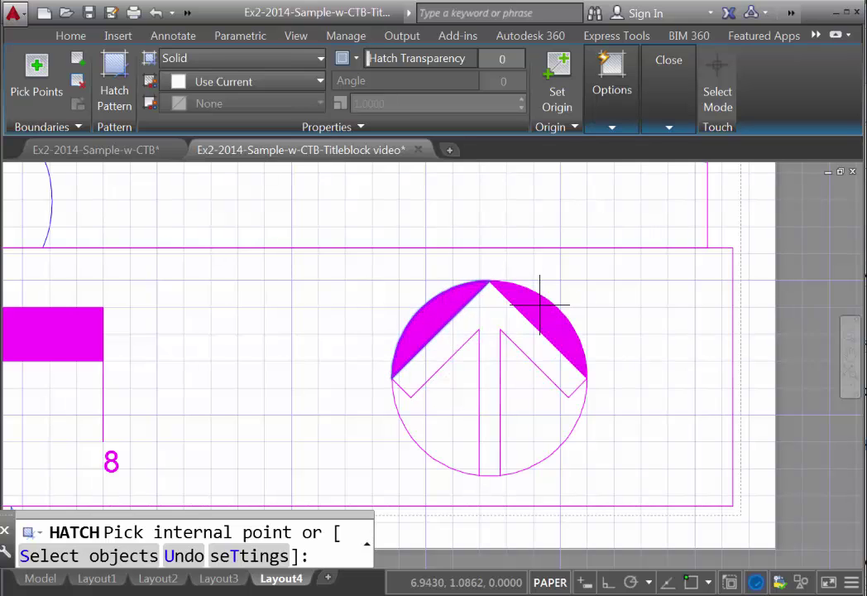
left_click(538, 295)
left_click(519, 387)
left_click(463, 383)
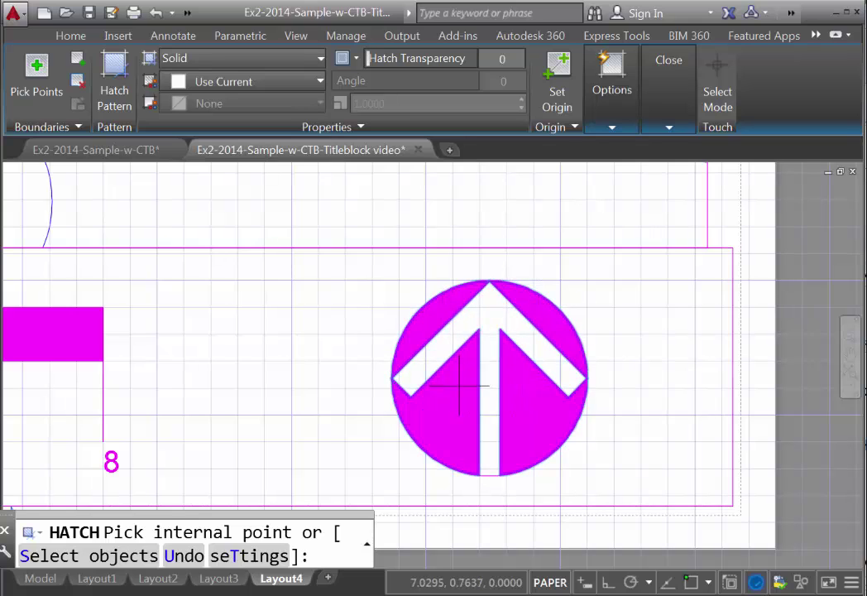